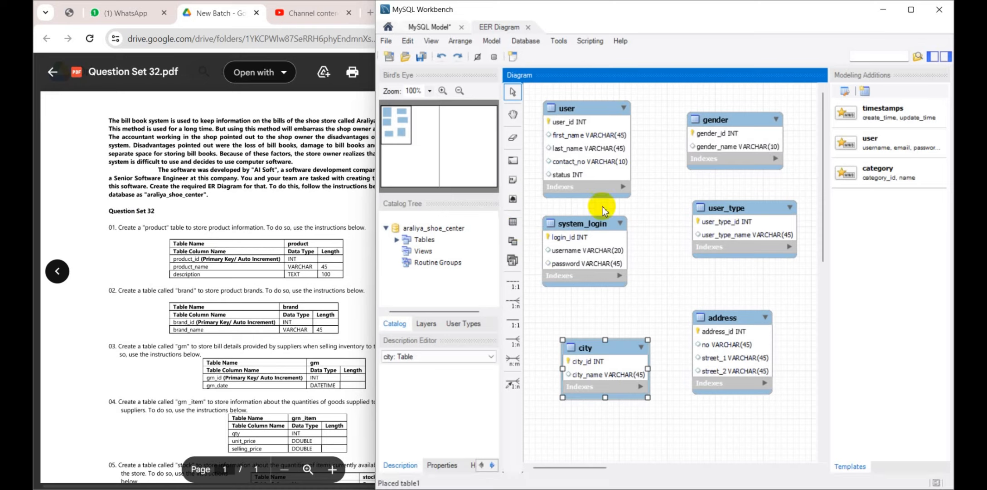
Rearrange the gender, user_type, system_login, address and city tables into a compact group around the user table
left_click_drag(624, 346, 590, 307)
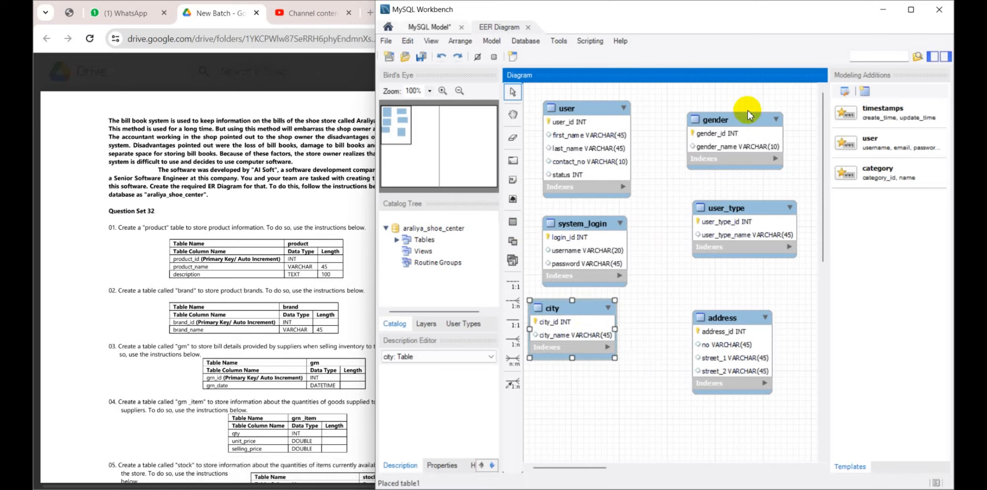
left_click_drag(750, 113, 671, 114)
left_click_drag(735, 208, 764, 127)
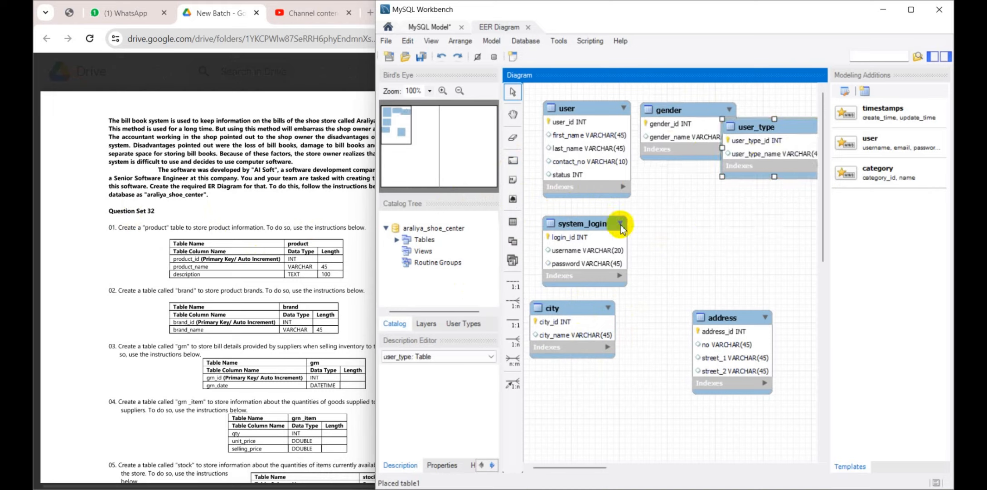
left_click_drag(587, 225, 679, 189)
left_click_drag(713, 320, 758, 200)
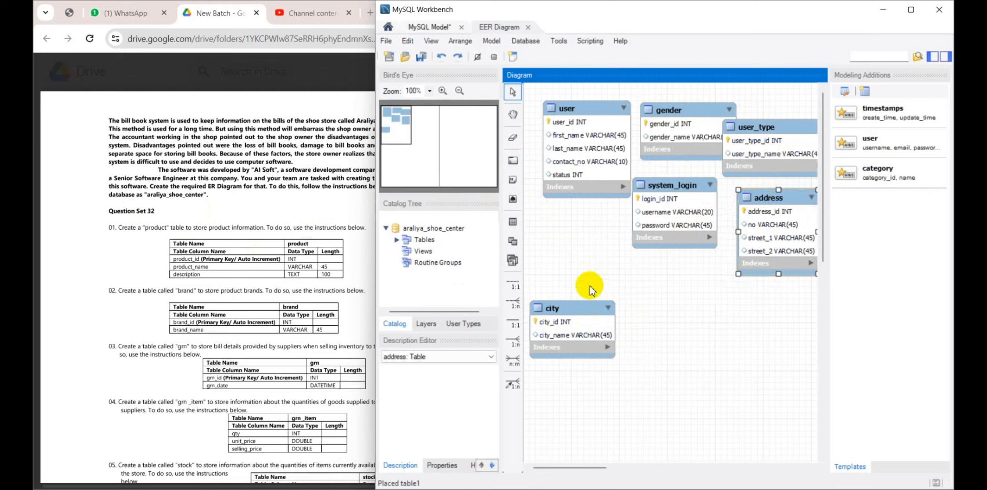
left_click_drag(574, 307, 582, 224)
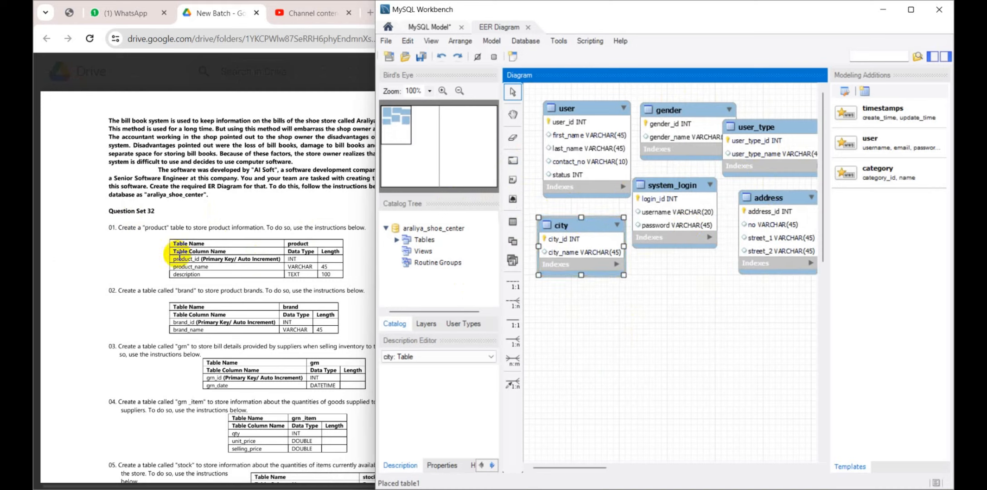
Add a new table in the empty area below system_login and name it product
left_click(512, 221)
left_click(653, 302)
left_click_drag(672, 309, 669, 307)
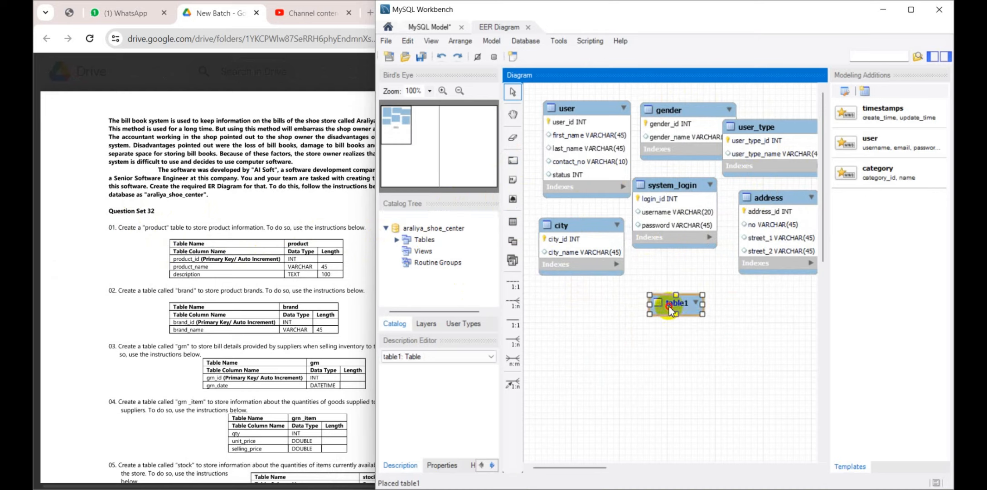
double_click(664, 303)
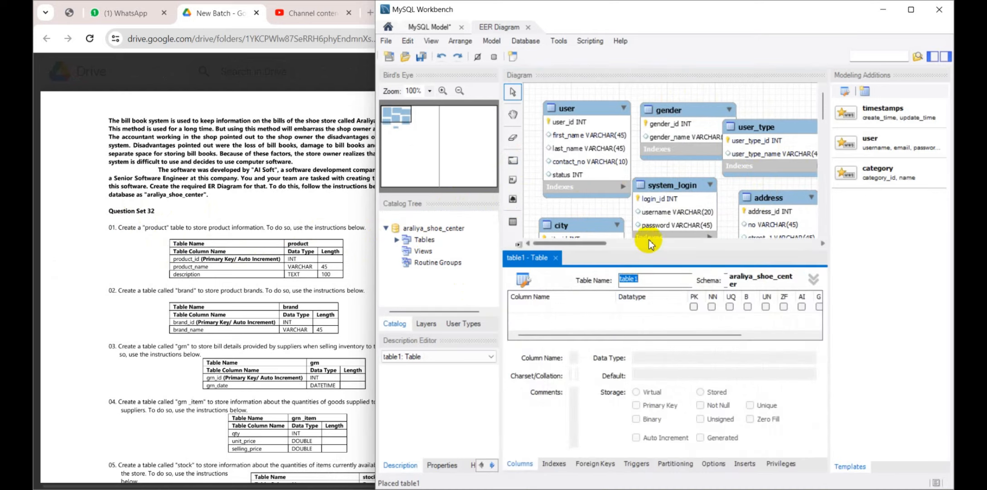
left_click_drag(650, 239, 641, 200)
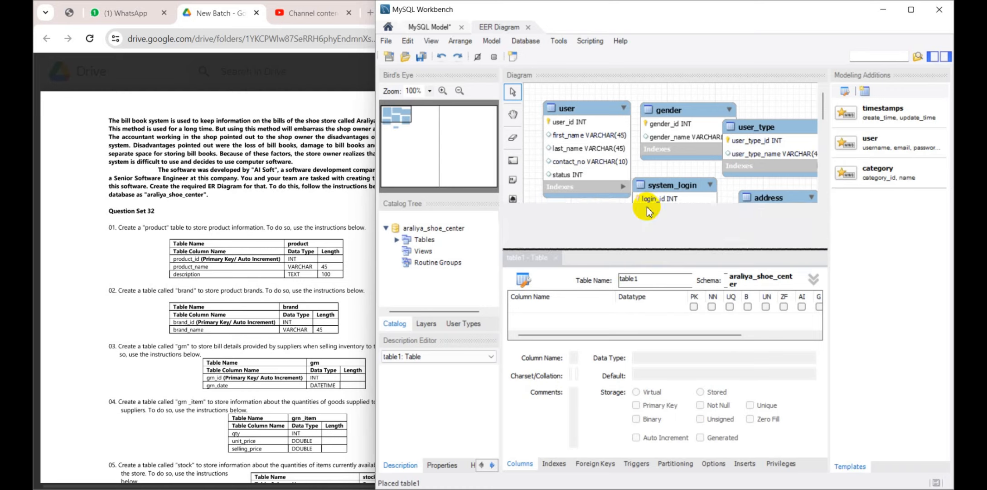
left_click(651, 239)
double_click(651, 238)
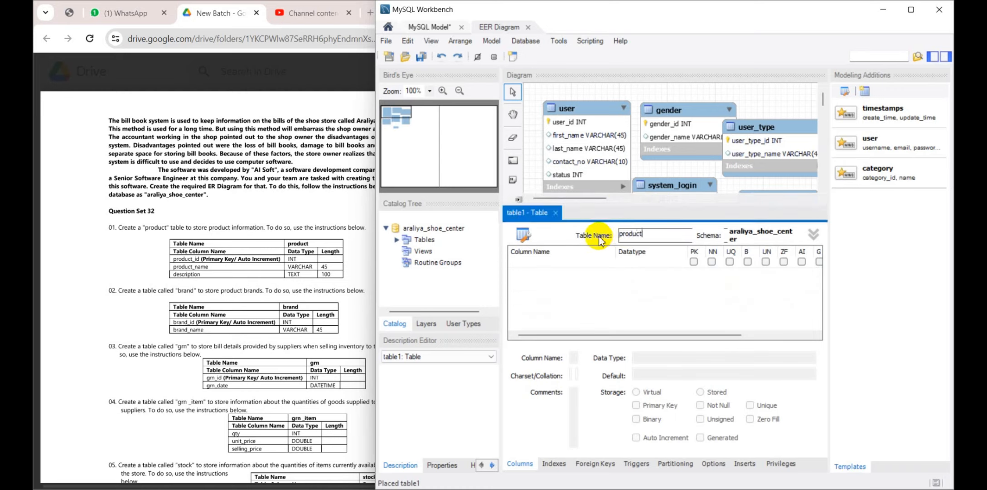
Add a product_id INT column to the product table as an auto-increment primary key
left_click(573, 263)
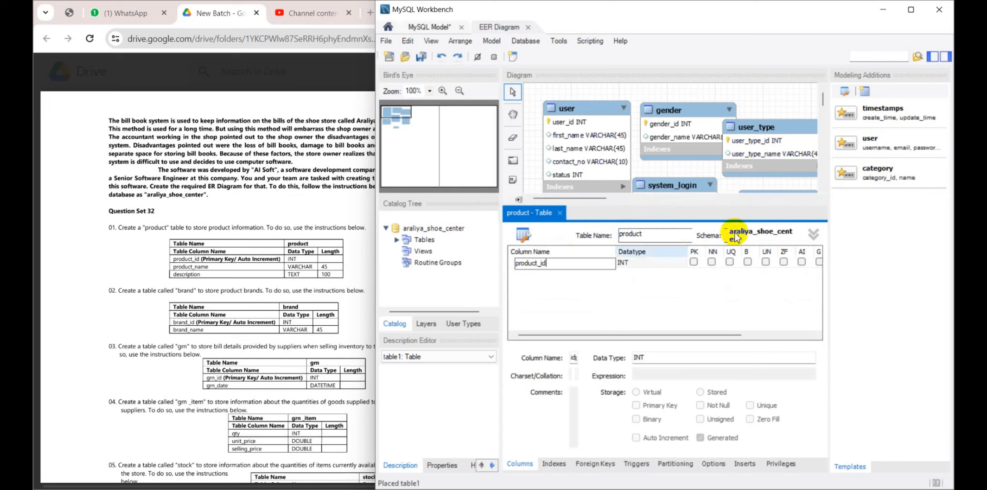
left_click(694, 262)
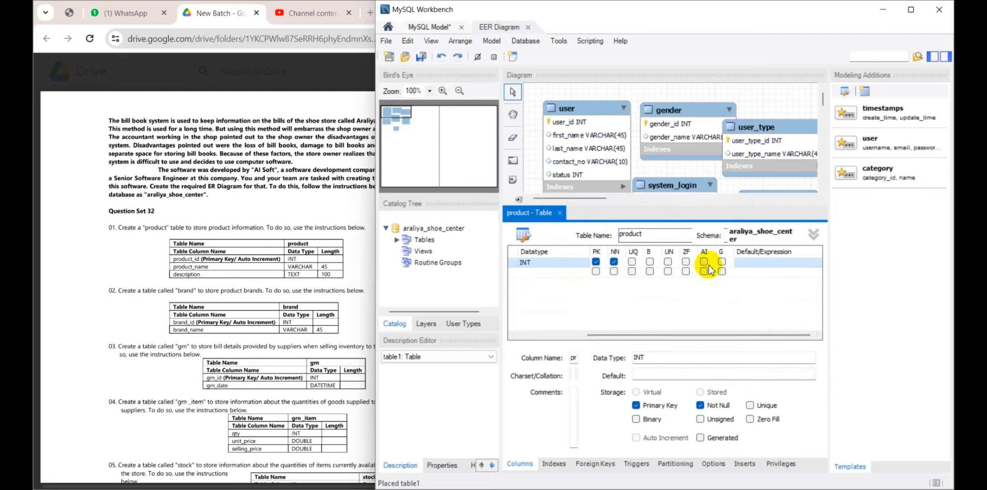
left_click_drag(715, 334, 539, 330)
Add a product_name column of type VARCHAR(45) to the product table
left_click(534, 273)
left_click(534, 273)
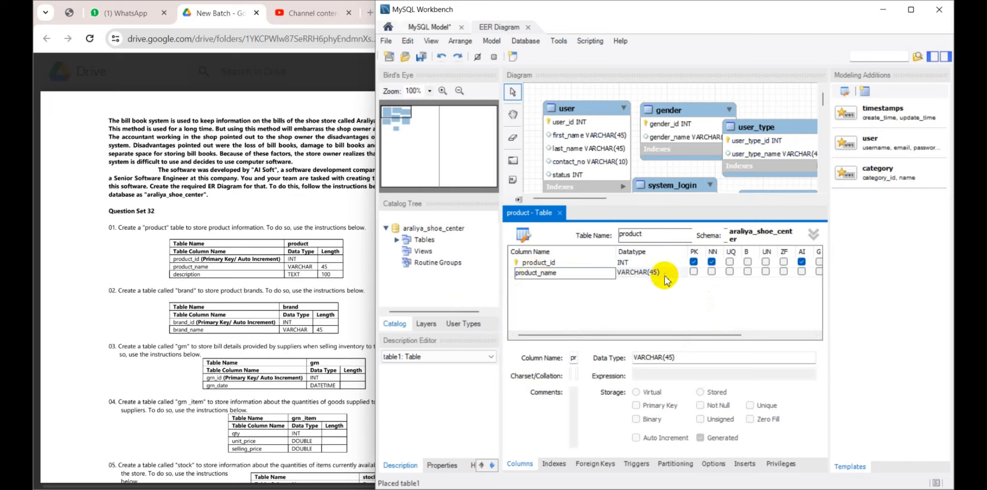
left_click(560, 292)
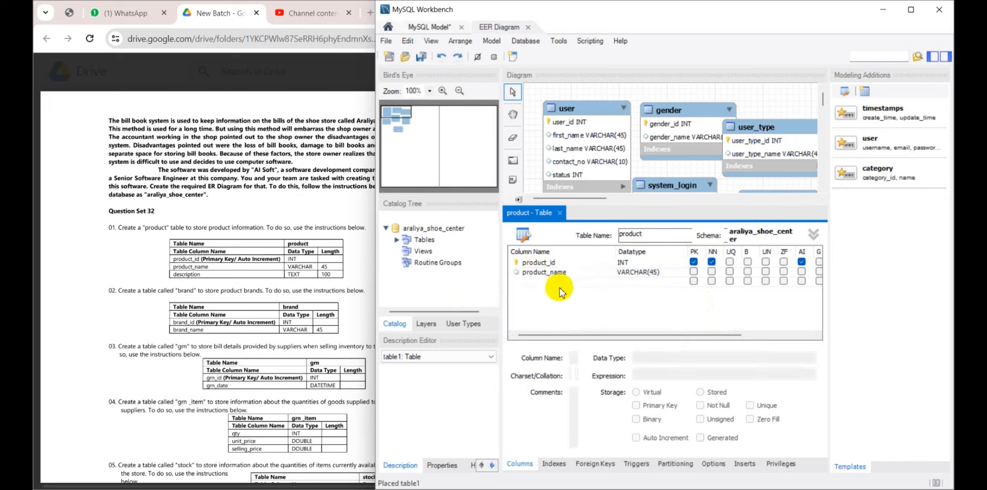
Add a description column to the product table with data type TEXT(100)
left_click(563, 281)
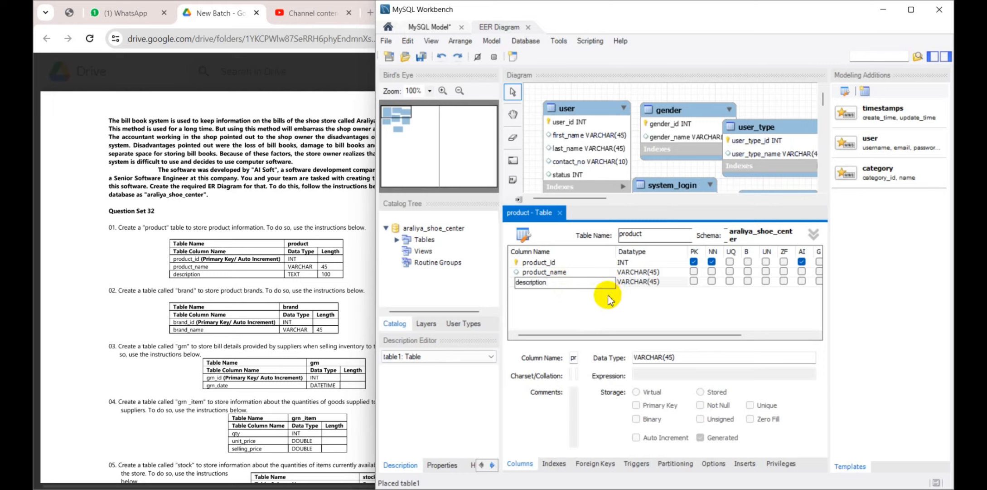
left_click(664, 281)
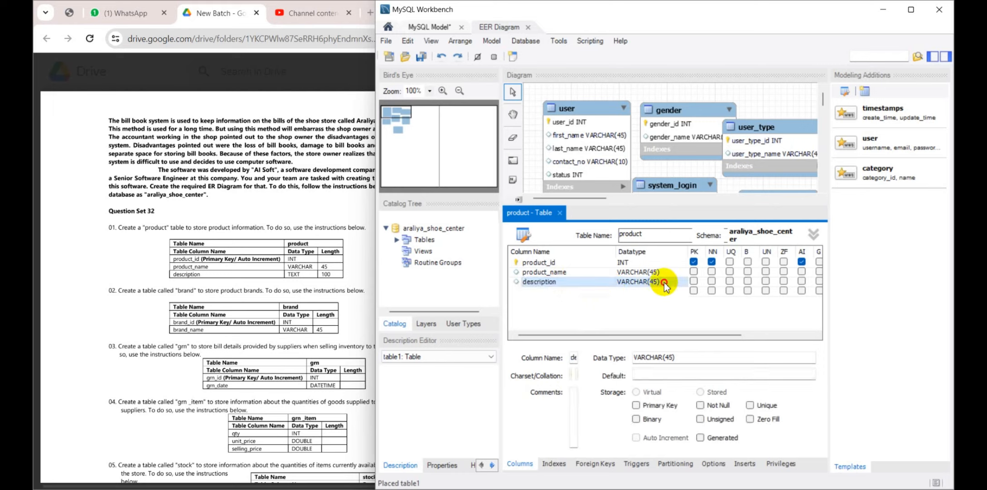
left_click(682, 283)
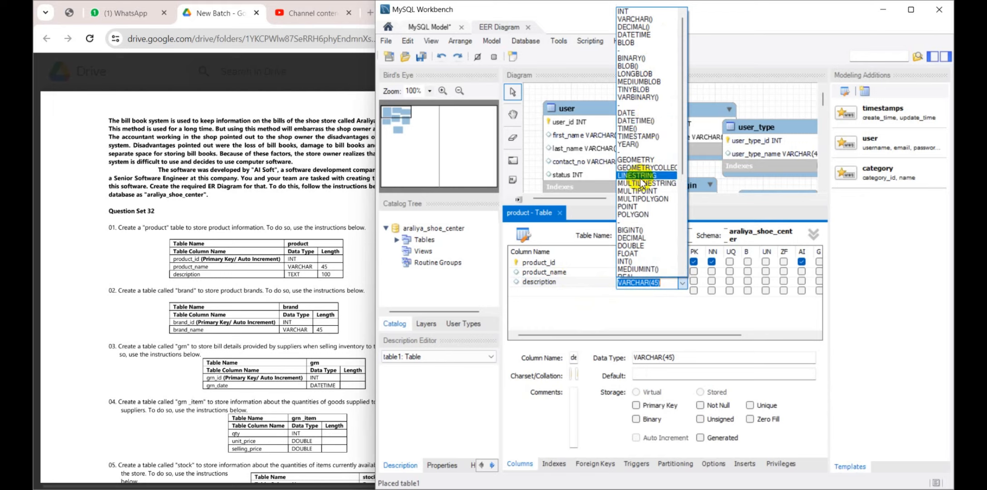
scroll(639, 204, "down", 4)
scroll(639, 223, "down", 5)
left_click(639, 222)
left_click(652, 287)
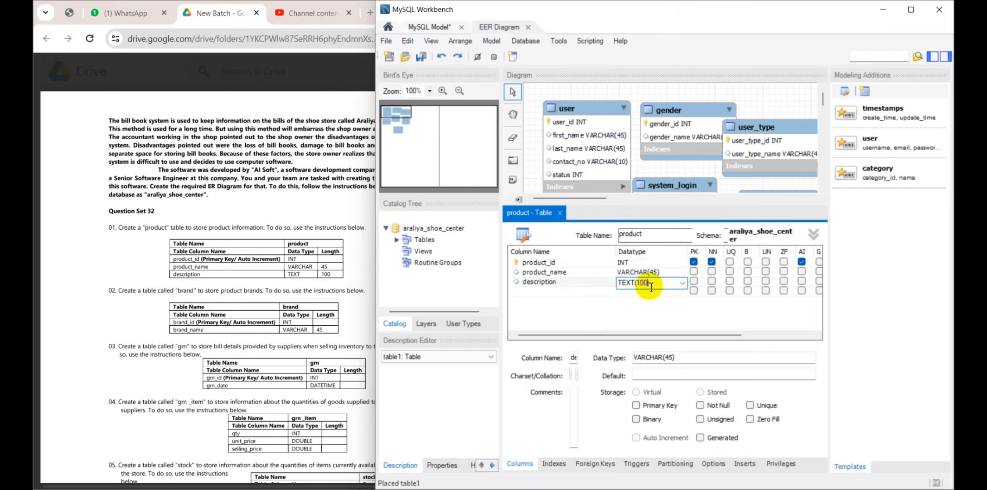
Close the product table's editor and move the table up directly beneath system_login
left_click(561, 214)
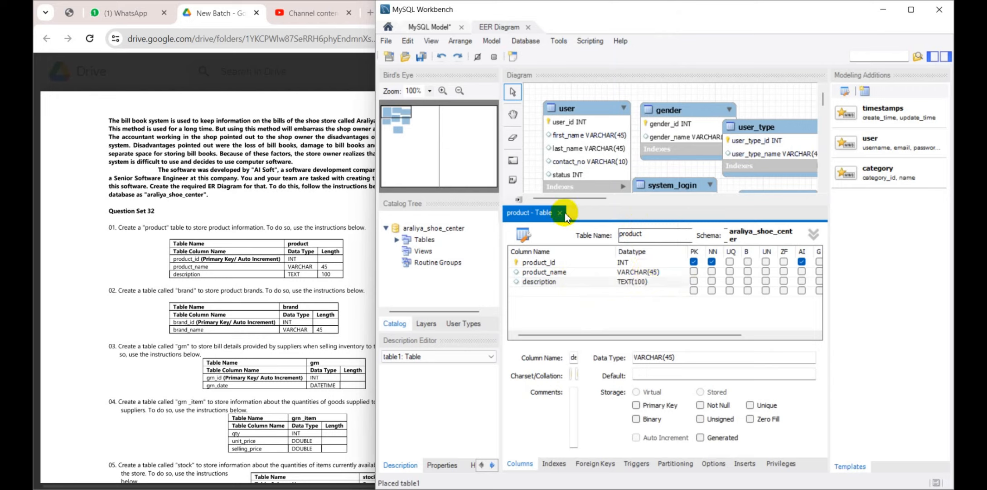
left_click(561, 215)
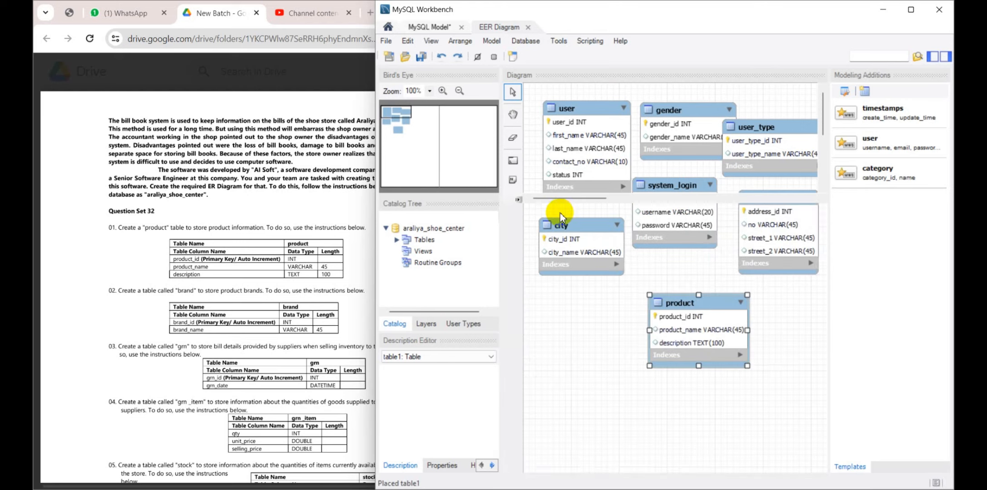
left_click_drag(680, 296, 664, 275)
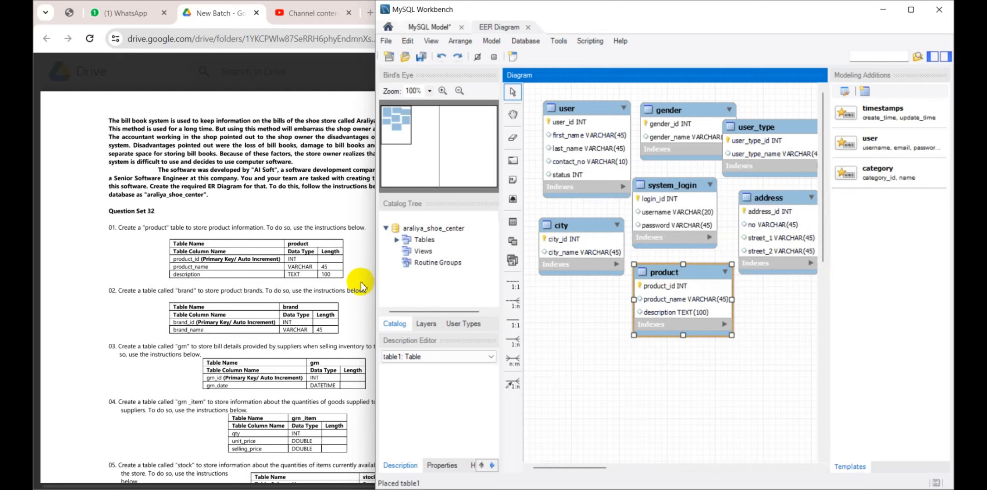
Consult the brand instructions in the question sheet and add a new table named brand below city
scroll(168, 229, "down", 3)
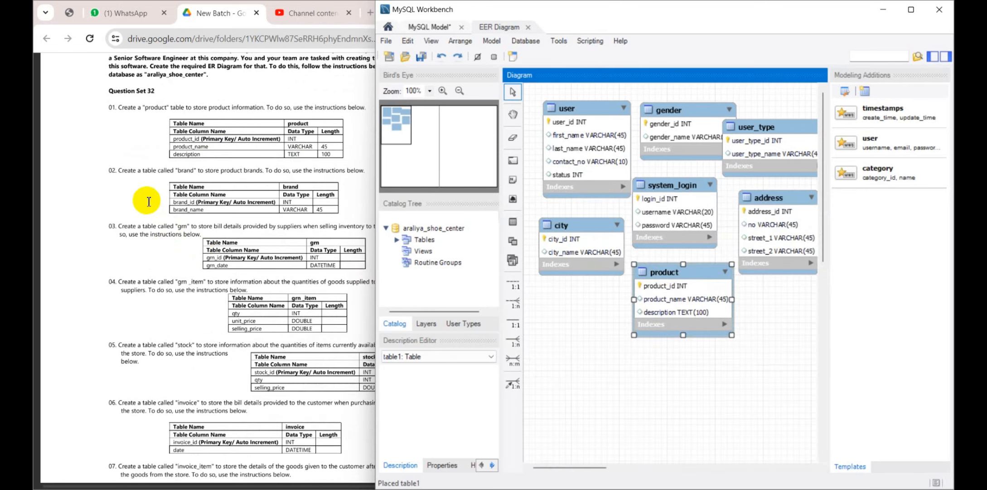
scroll(149, 201, "down", 1)
scroll(149, 200, "up", 1)
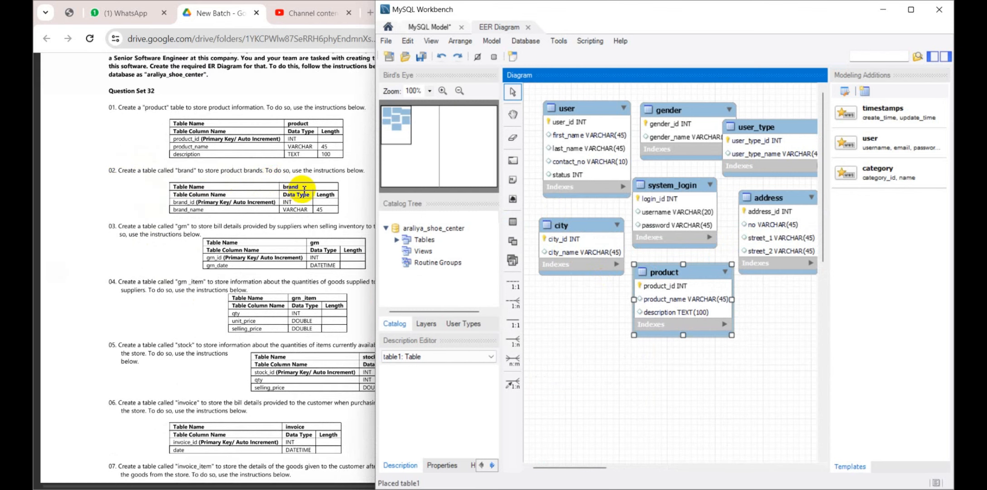
left_click(511, 227)
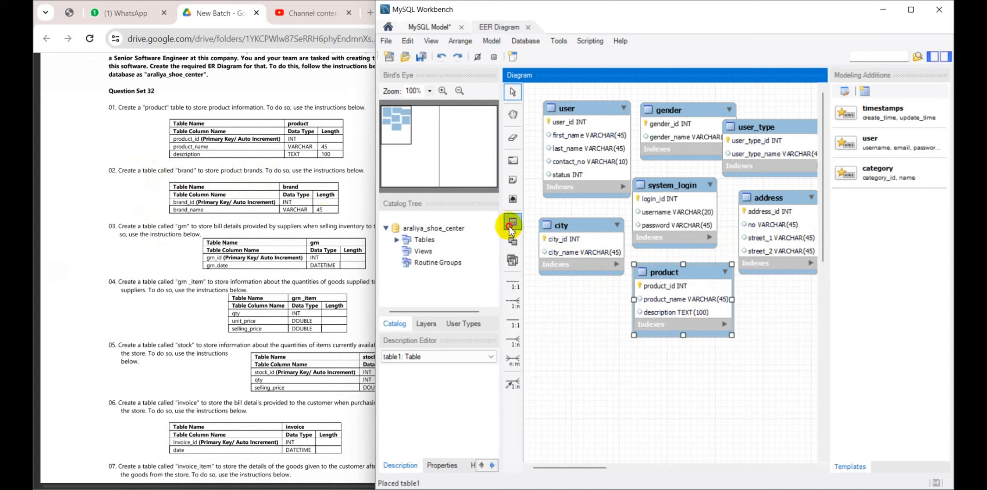
left_click(553, 330)
double_click(572, 339)
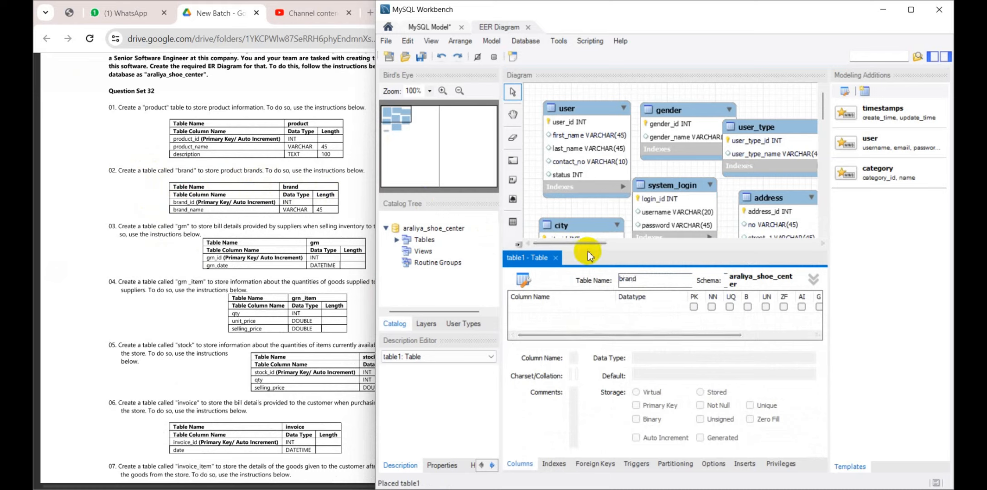
left_click_drag(589, 250, 587, 182)
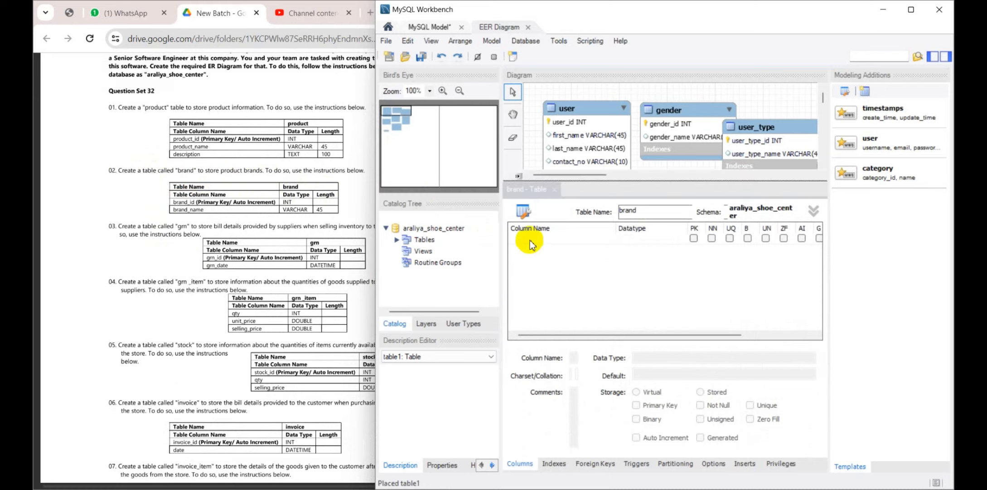
Add a brand_id INT column to the brand table as an auto-increment primary key
left_click(530, 240)
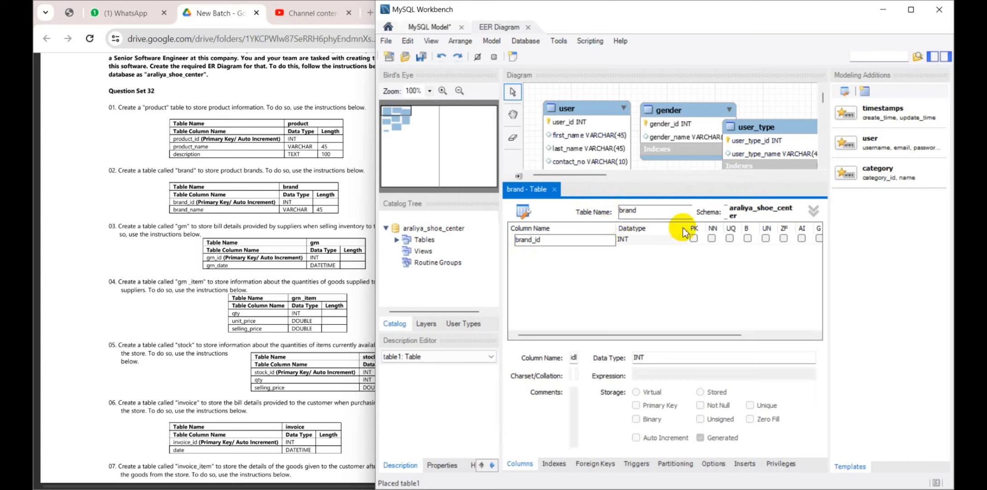
left_click(694, 238)
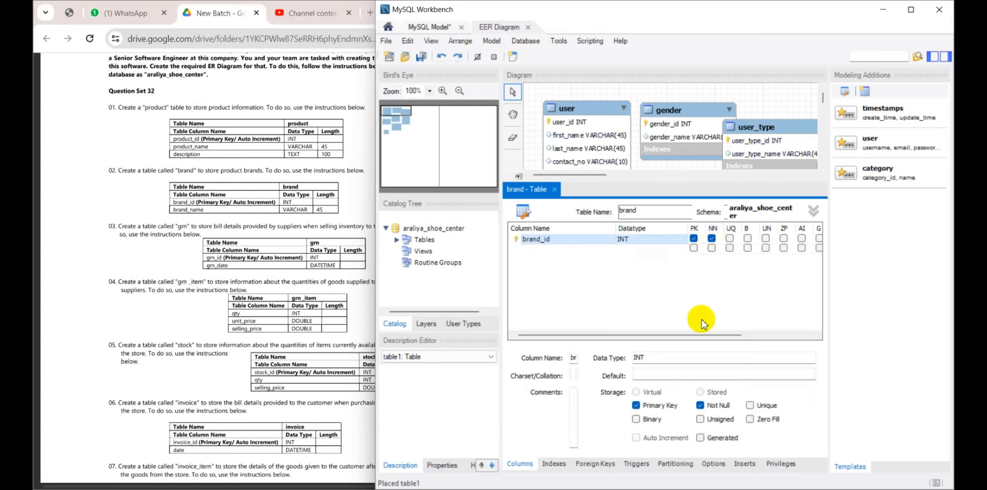
left_click_drag(710, 335, 668, 334)
left_click(723, 238)
Add a brand_name VARCHAR(45) column to the brand table and move the table up beneath city
double_click(533, 249)
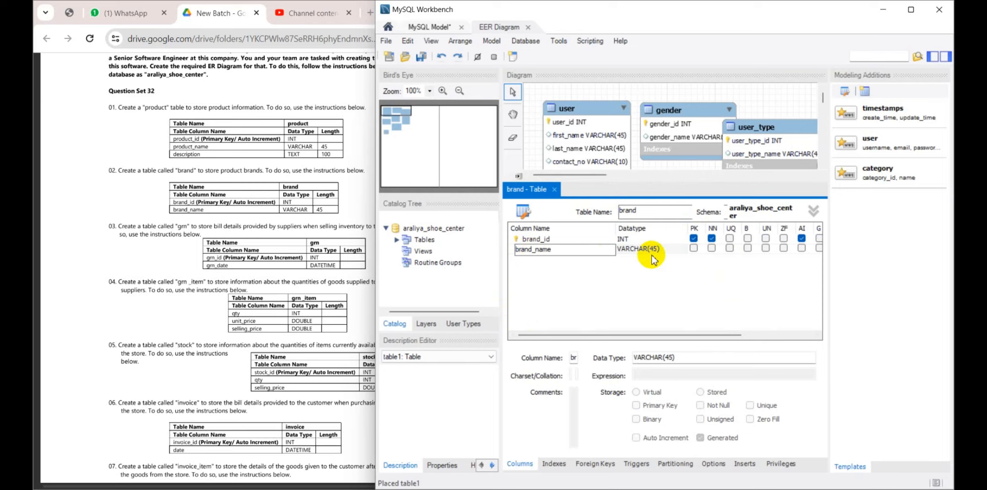
left_click(555, 190)
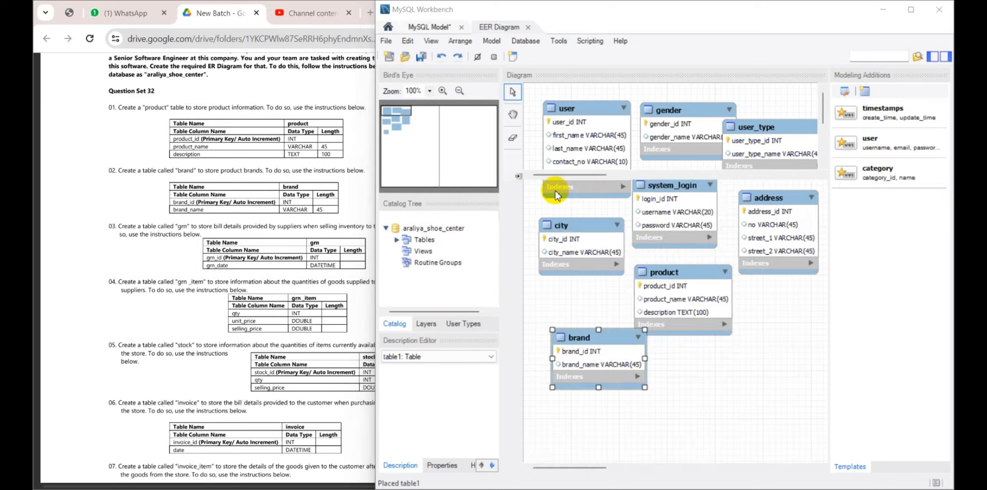
left_click_drag(589, 338, 574, 301)
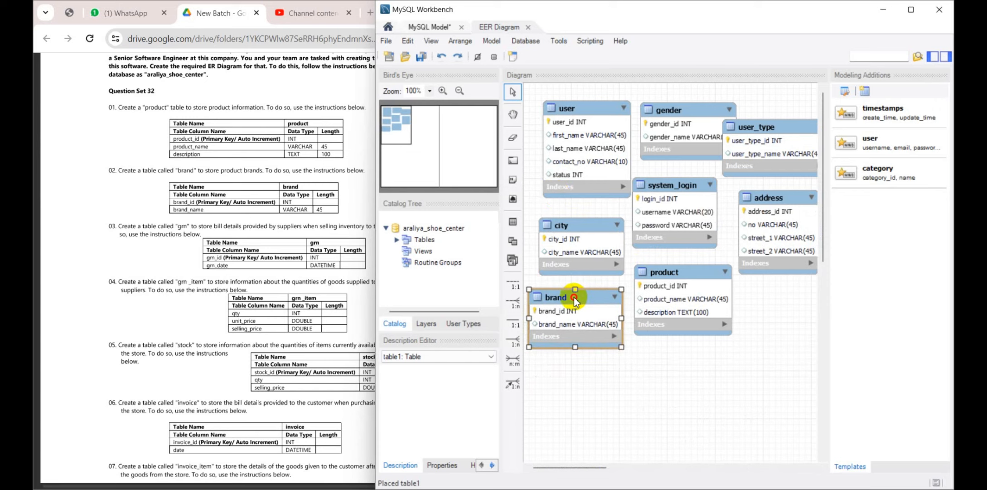
Read the grn table instructions in Question Set 32 and check the table definitions in Question Set 31
scroll(212, 188, "down", 3)
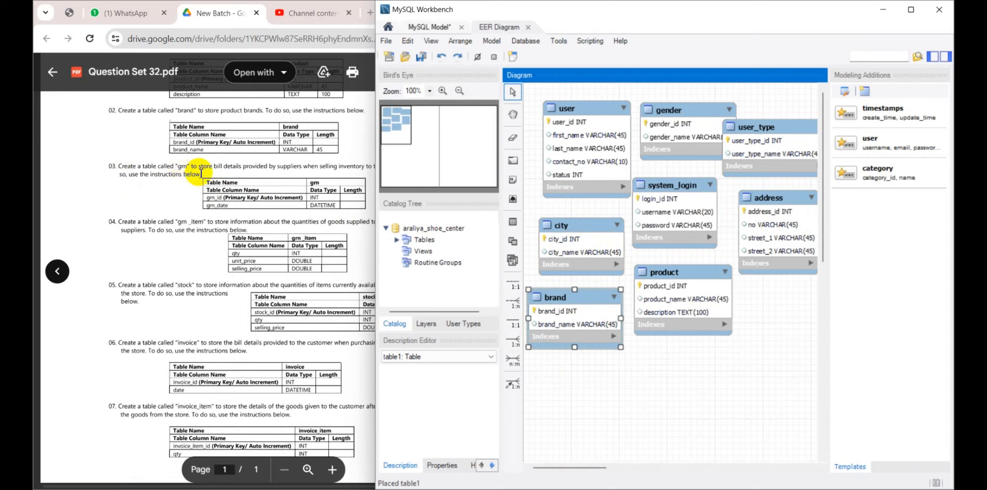
left_click_drag(214, 167, 243, 168)
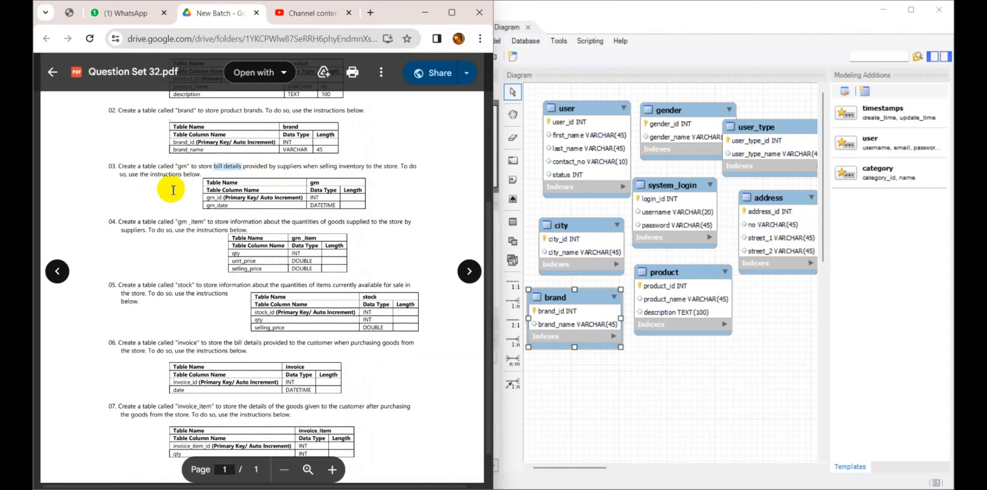
left_click(469, 271)
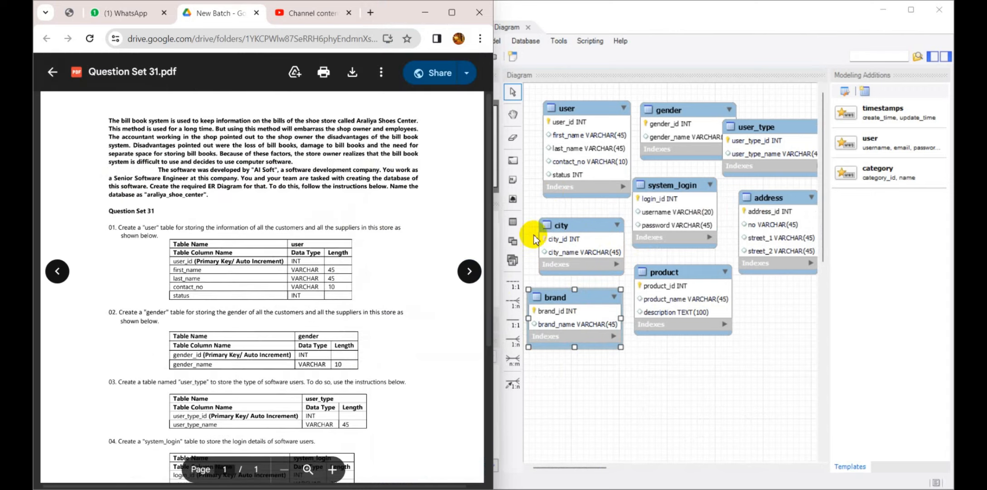
scroll(336, 210, "down", 3)
scroll(280, 205, "up", 2)
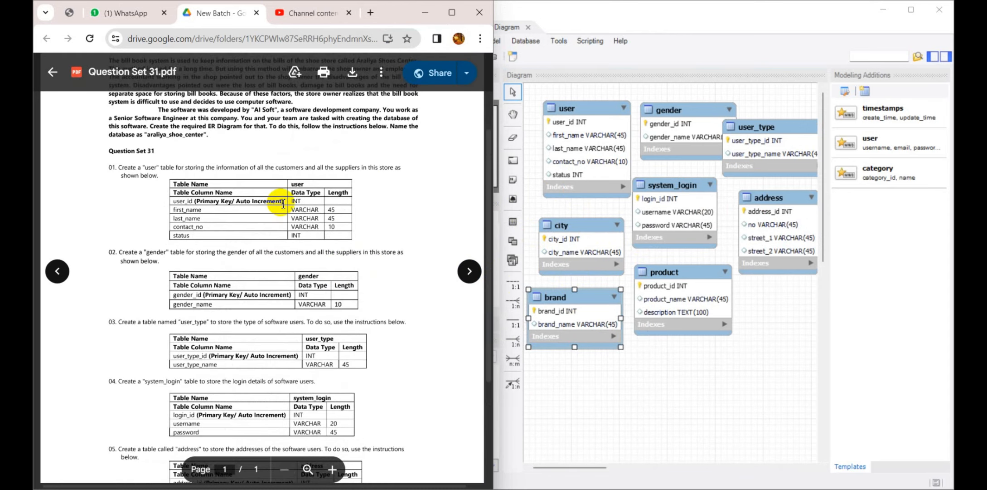
left_click(470, 271)
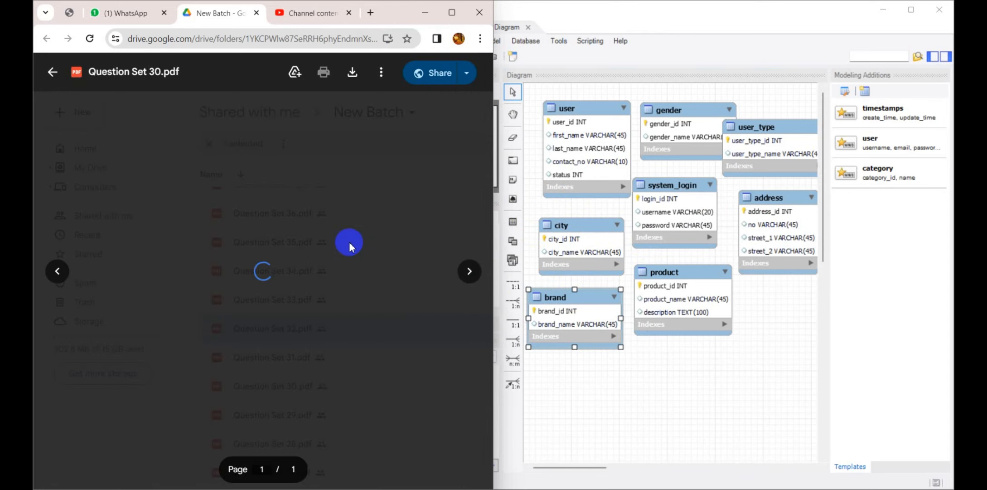
left_click(57, 271)
left_click(57, 271)
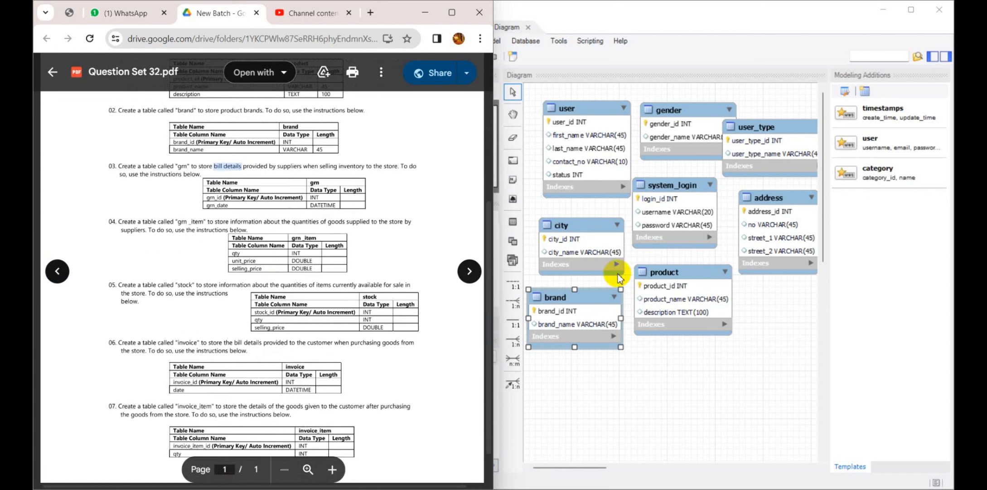
Add a new table named grn to the diagram below product and enlarge its column editor
left_click(512, 222)
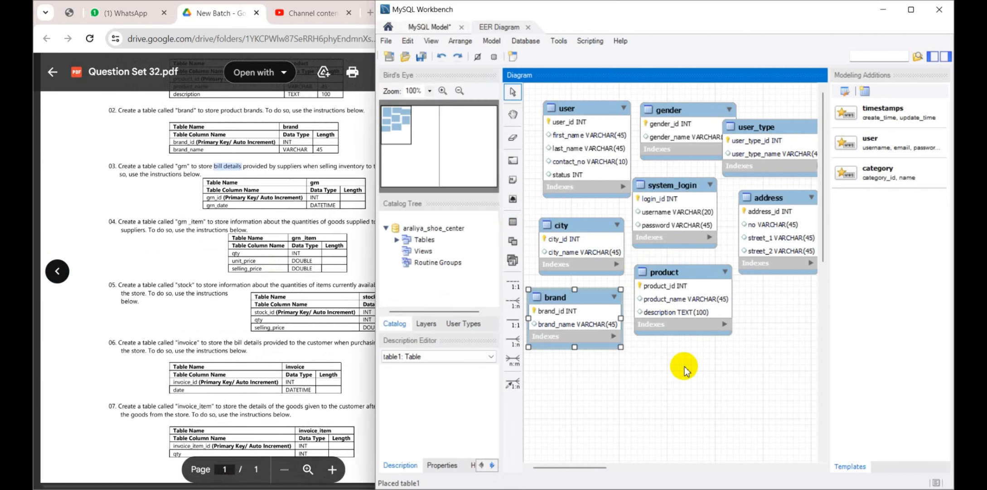
left_click(680, 360)
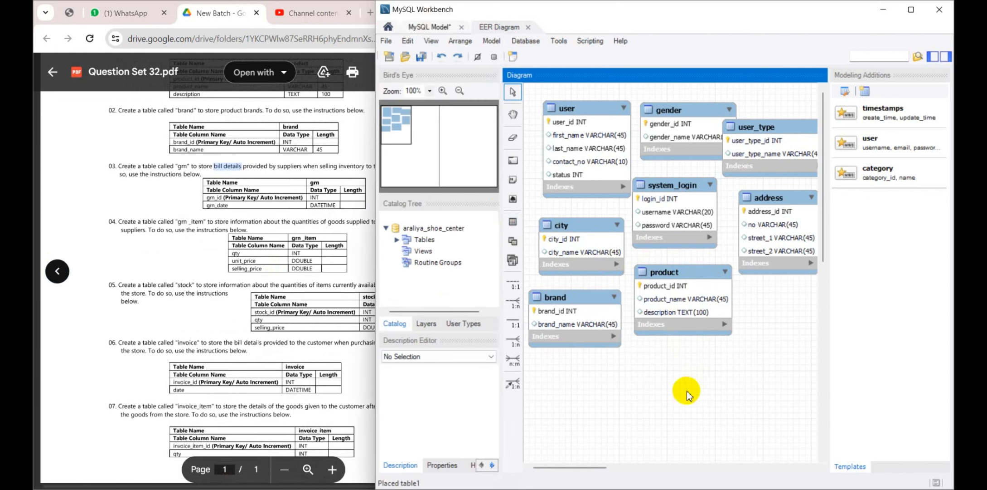
left_click(513, 222)
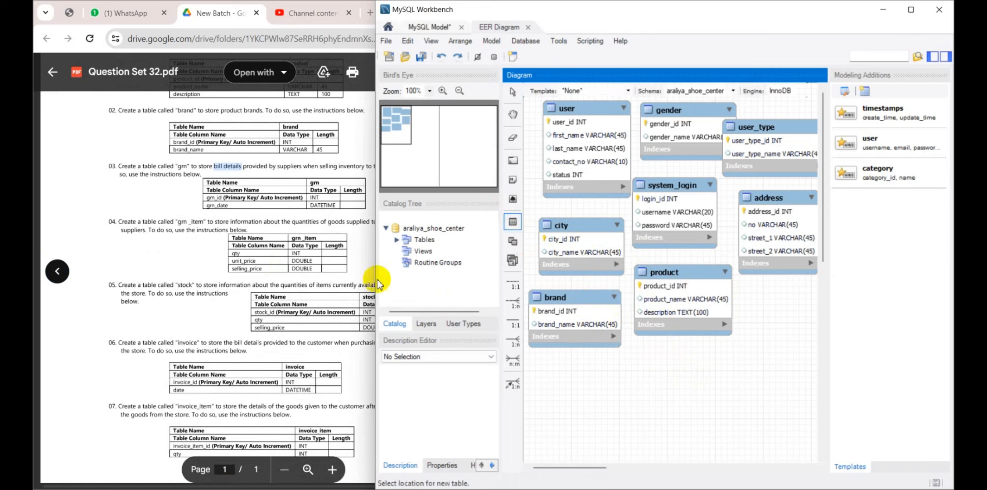
left_click(651, 369)
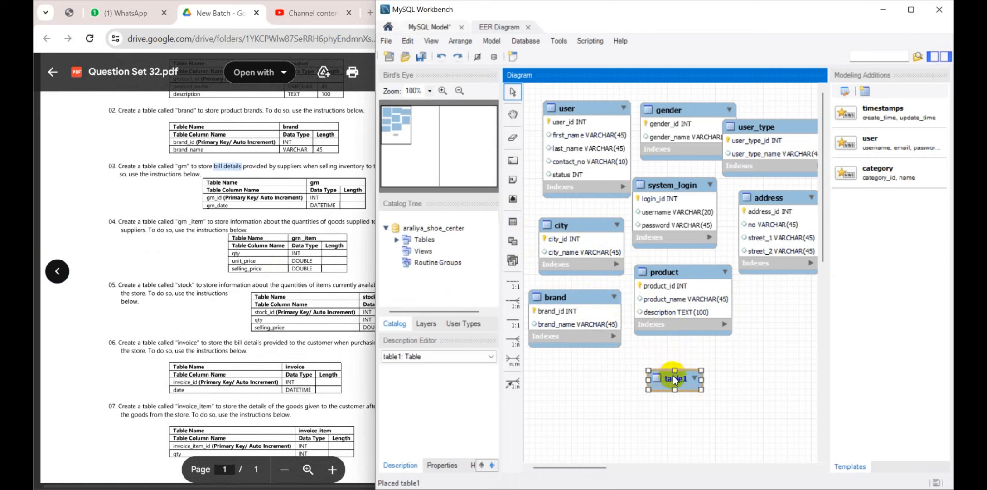
double_click(673, 377)
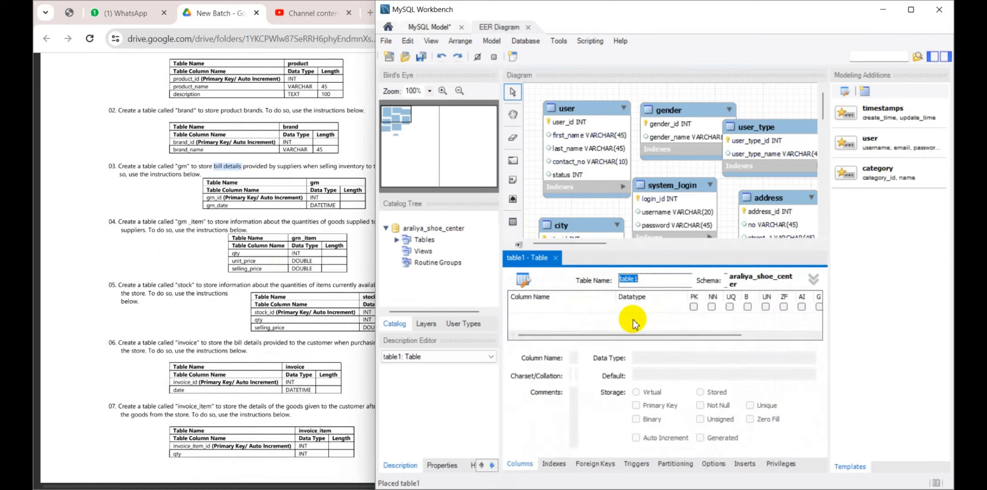
left_click(610, 247)
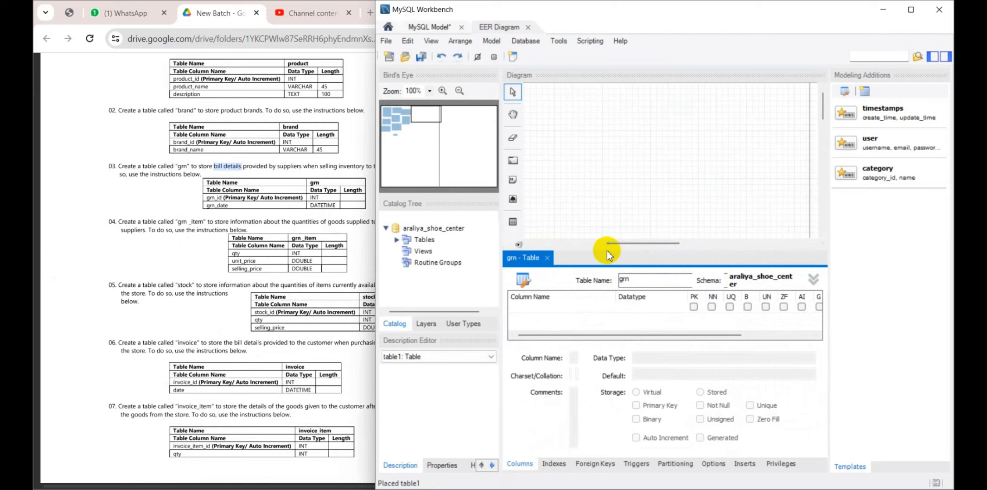
left_click_drag(608, 251, 606, 164)
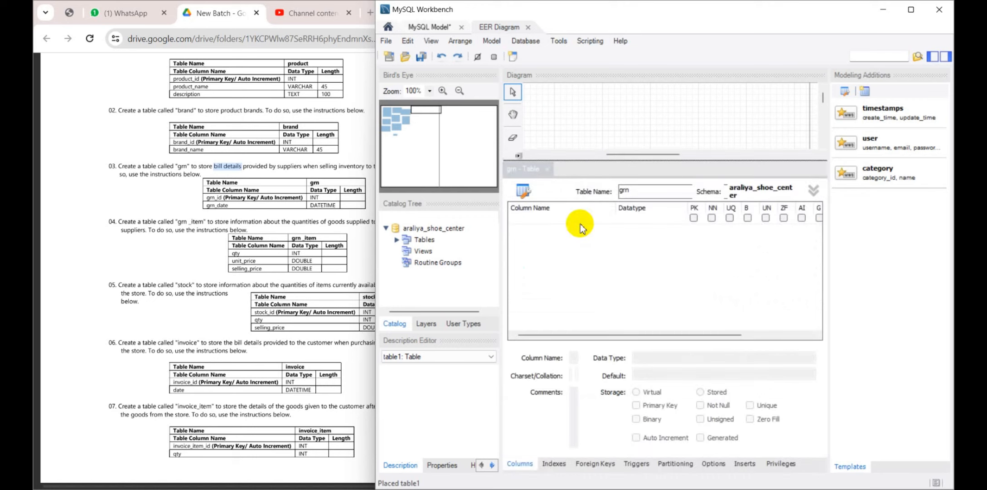
Add a grn_id INT column to the grn table as an auto-increment primary key
left_click(582, 224)
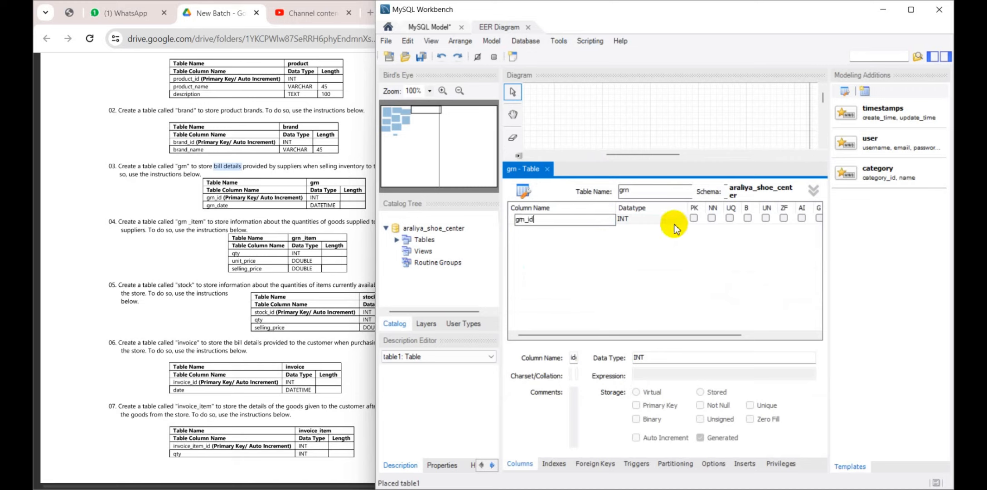
left_click(694, 218)
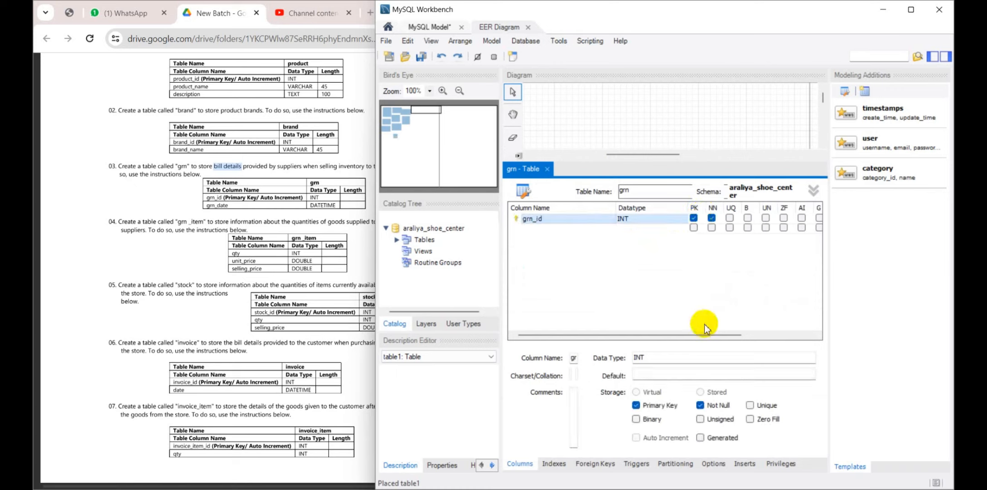
left_click_drag(700, 333, 742, 286)
left_click(705, 217)
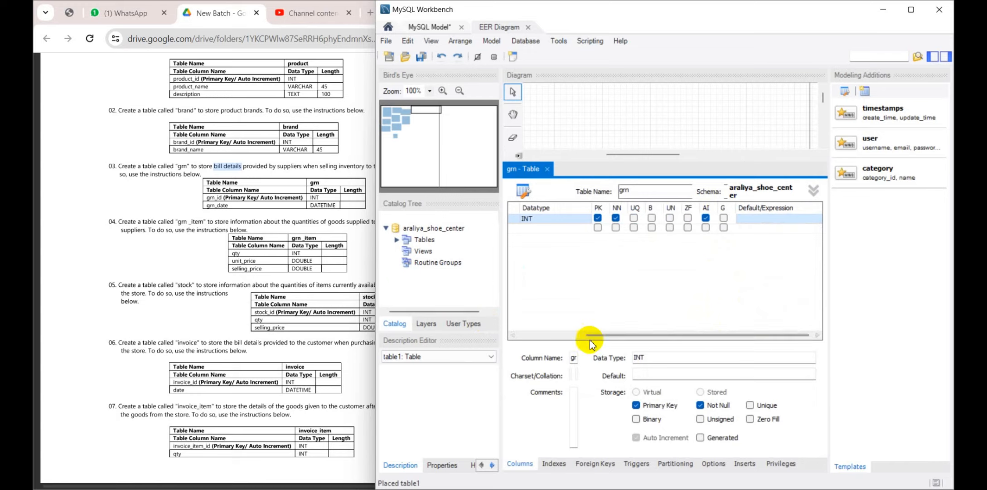
Add a grn_date column with the DATETIME data type to the grn table and close its editor
left_click_drag(592, 335, 522, 336)
double_click(553, 228)
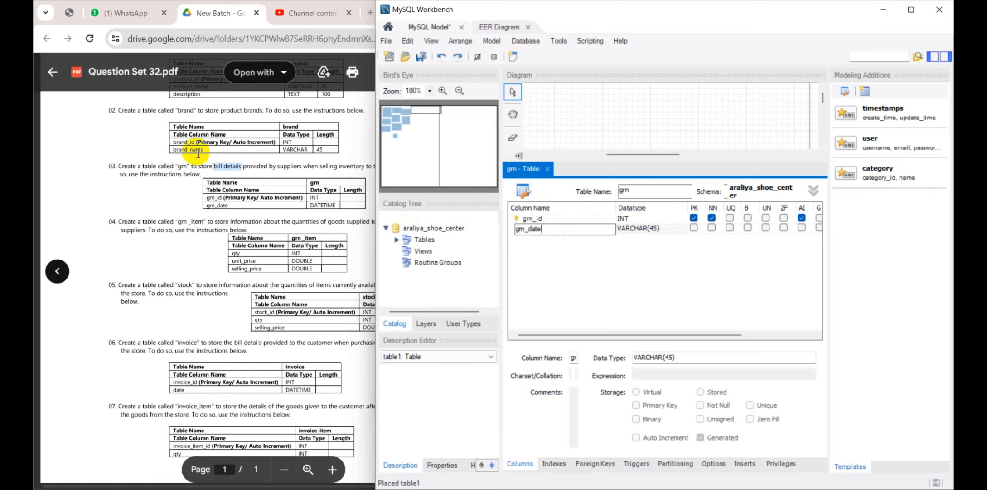
scroll(213, 152, "up", 2)
scroll(243, 223, "down", 2)
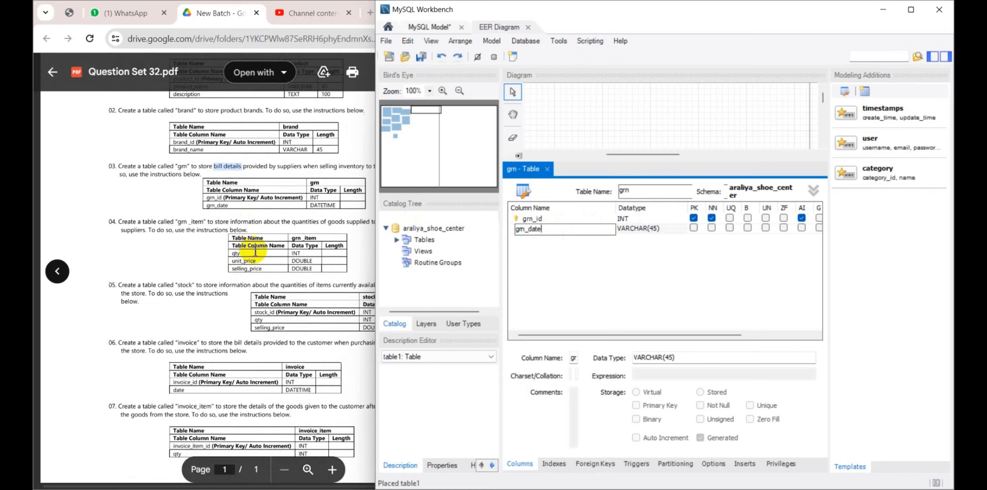
left_click(676, 229)
left_click(676, 229)
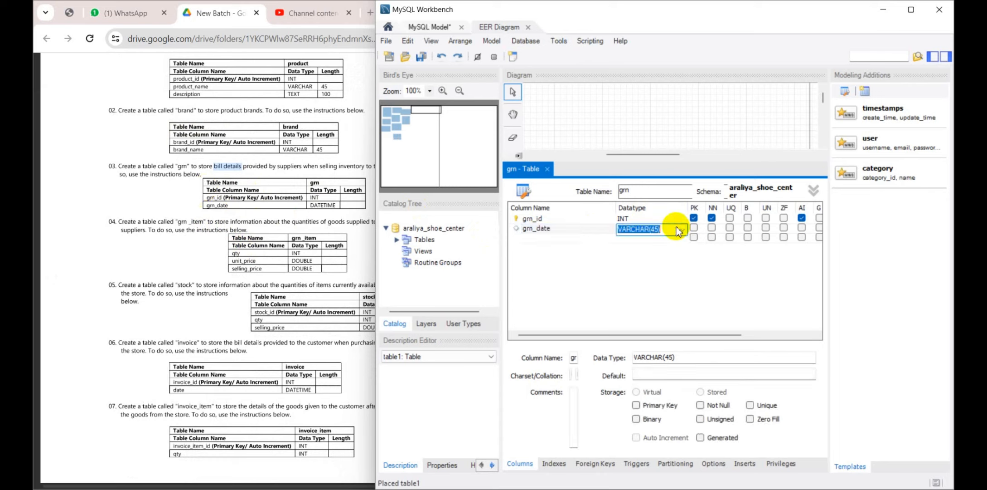
left_click(683, 229)
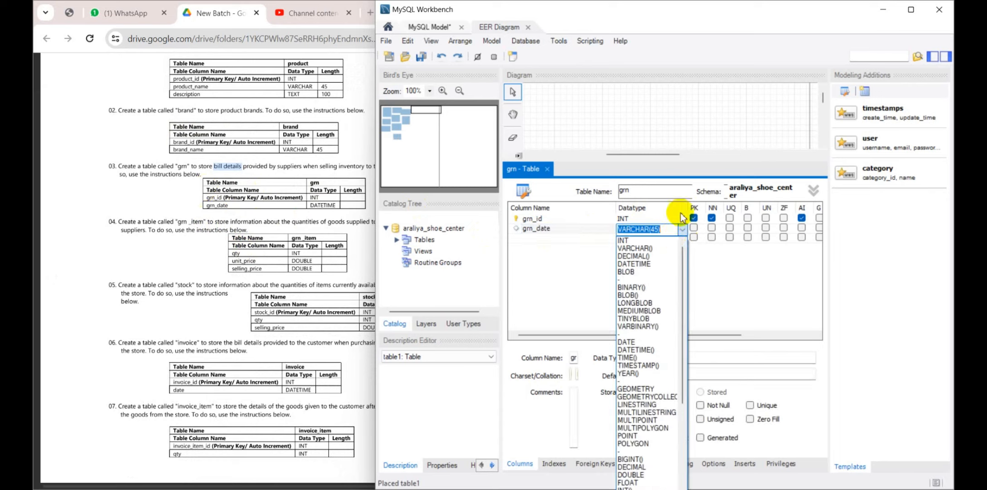
left_click(635, 349)
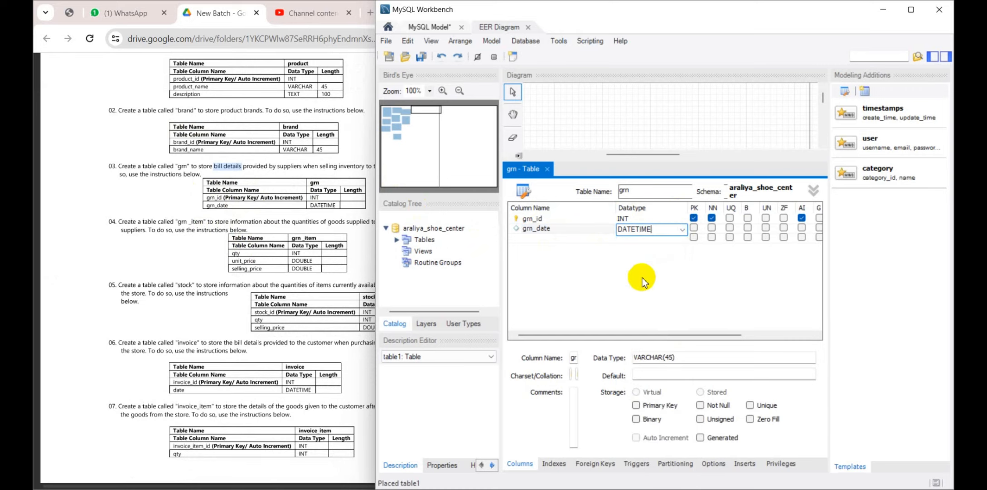
left_click(546, 169)
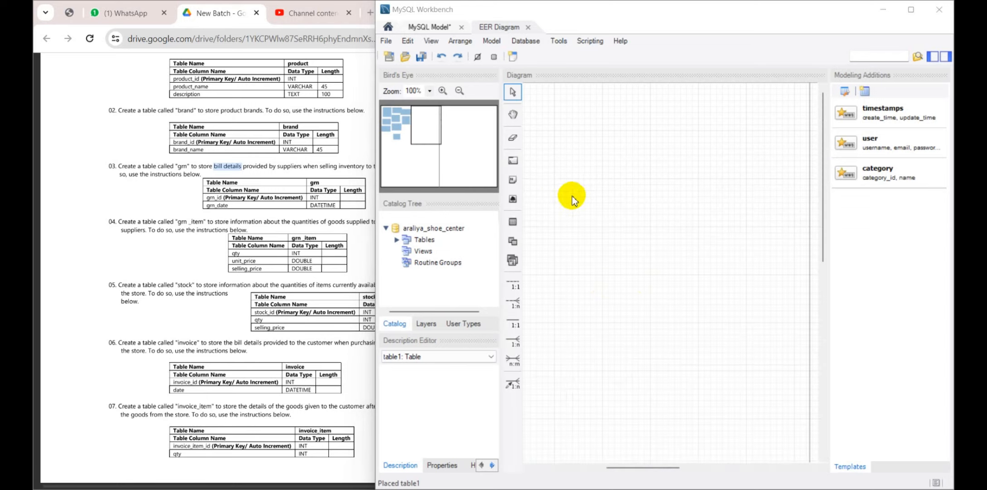
Move the grn table up beside product, beneath the address table
left_click_drag(397, 150, 400, 133)
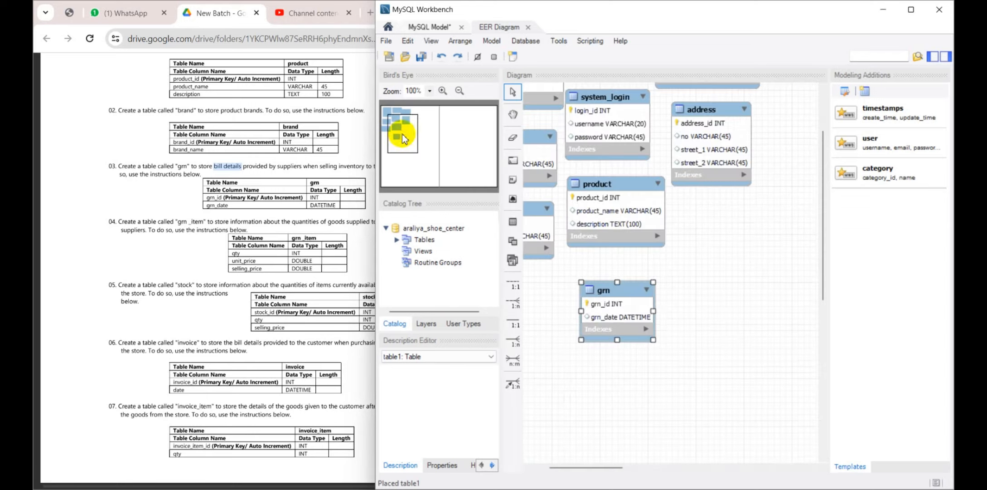
left_click_drag(591, 466, 574, 466)
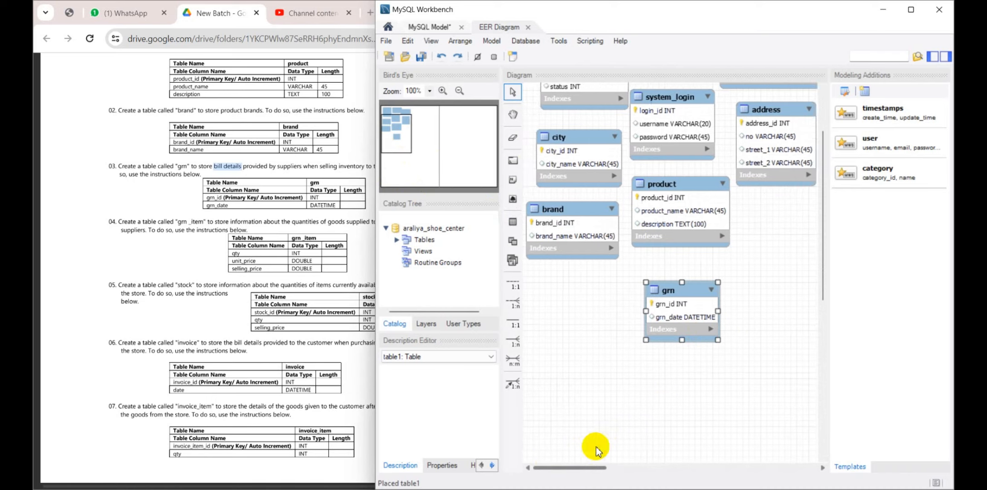
left_click_drag(698, 291, 787, 211)
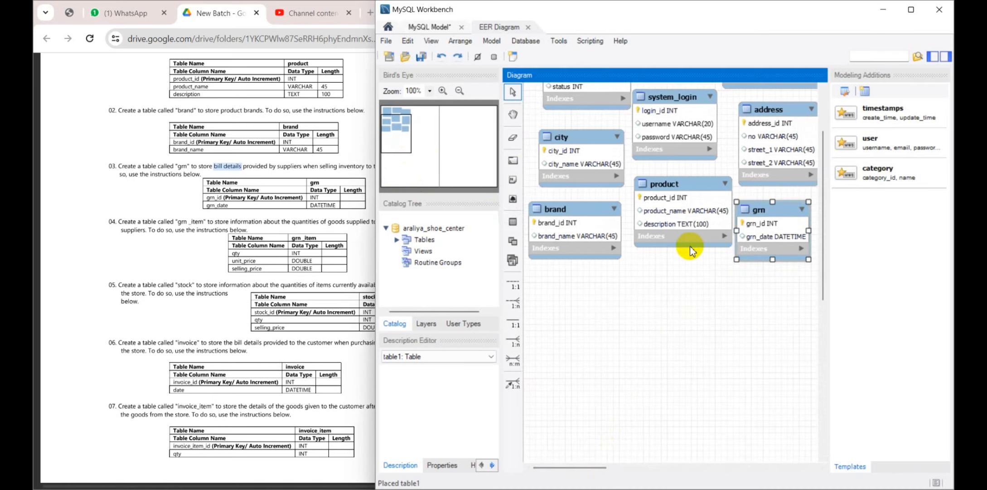
scroll(691, 249, "up", 1)
scroll(690, 249, "down", 1)
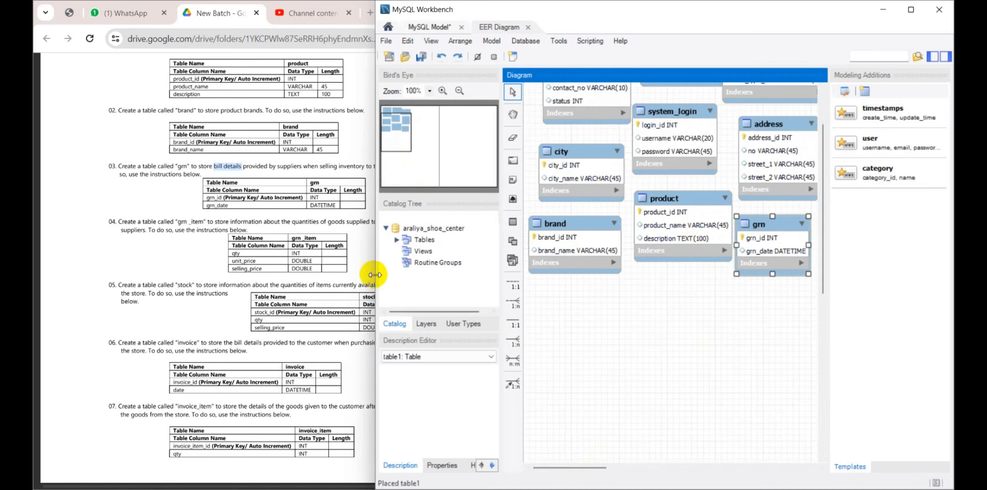
Consult the grn_item instructions in Question Set 32 and add a new table named grn_item below grn
scroll(175, 169, "down", 1)
scroll(222, 122, "up", 1)
scroll(139, 198, "down", 1)
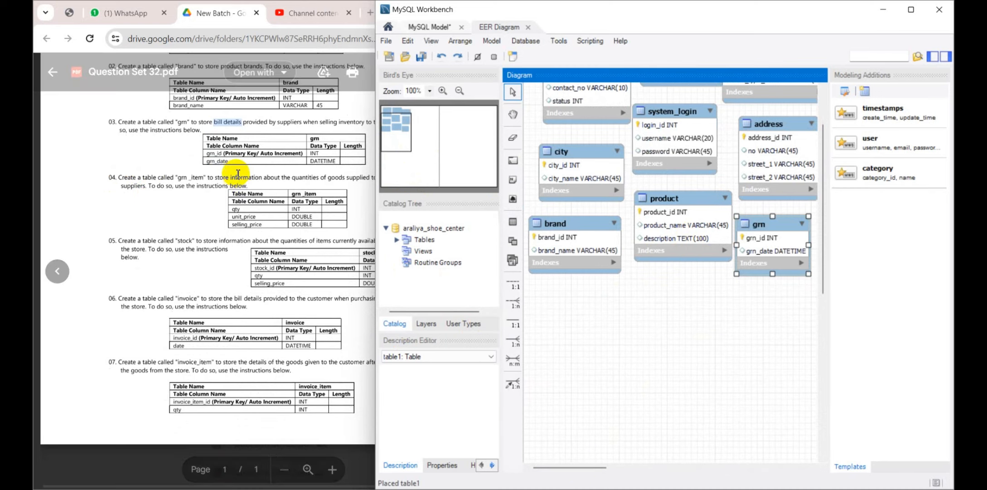
left_click(245, 186)
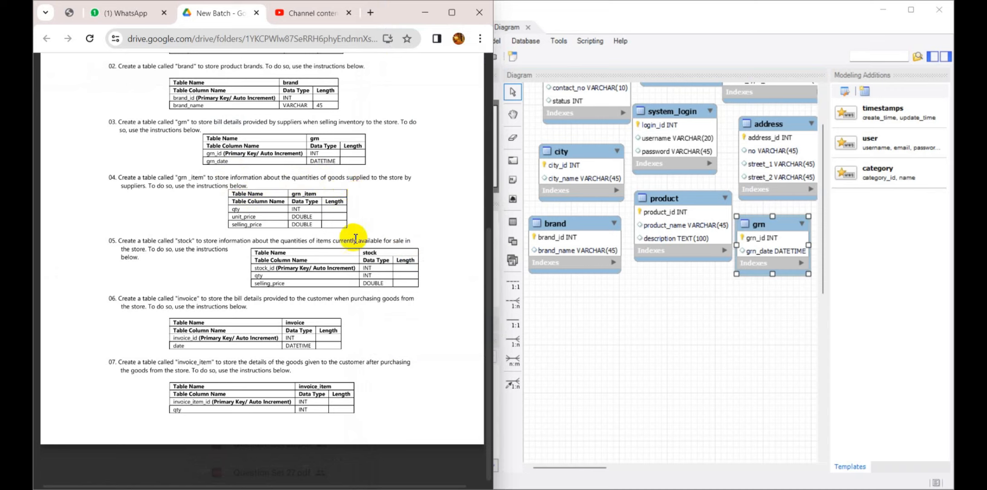
left_click(631, 300)
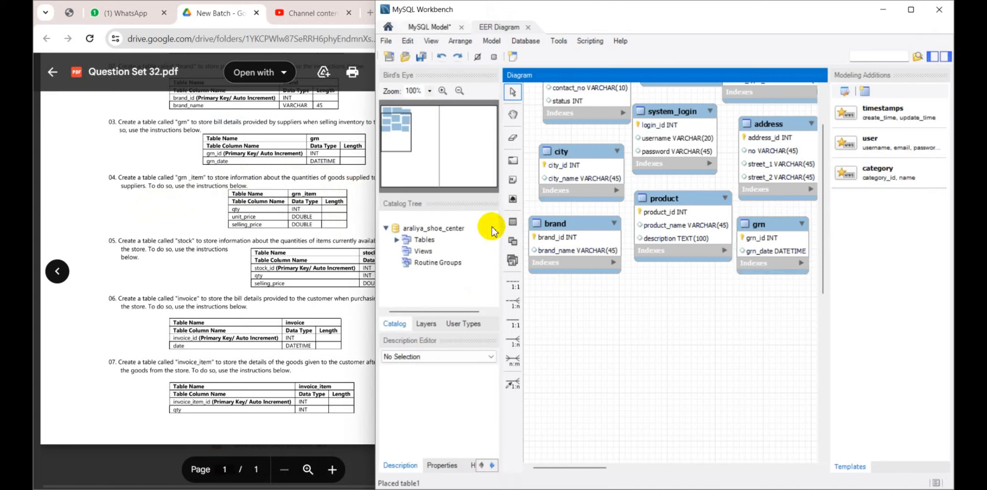
left_click(513, 222)
left_click(723, 282)
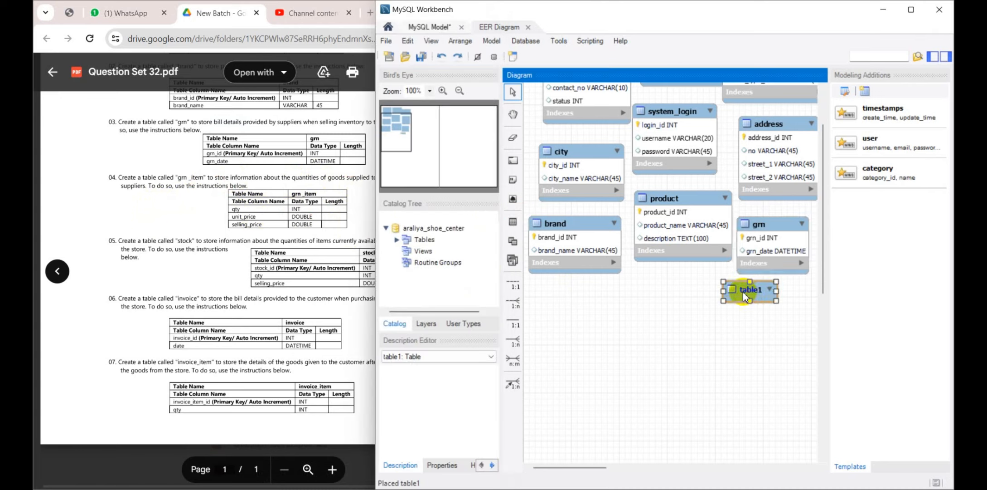
double_click(743, 292)
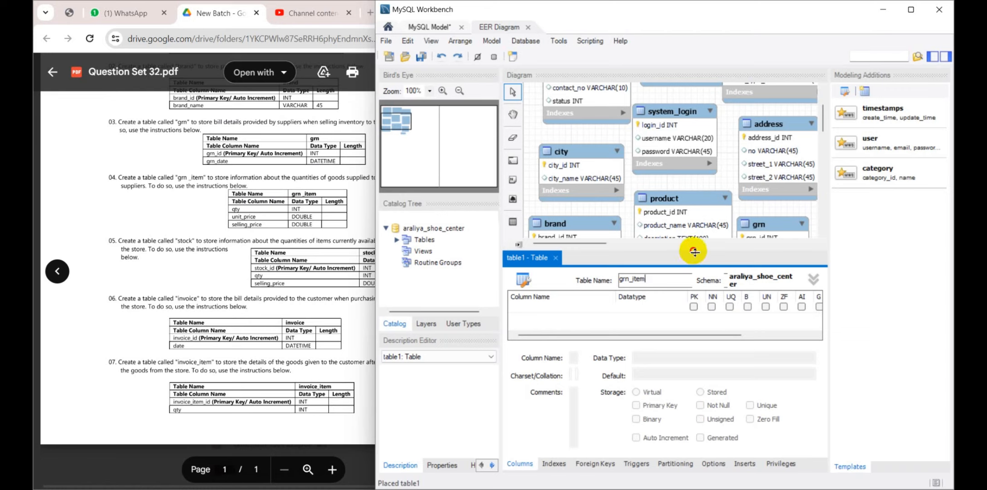
left_click_drag(689, 248, 684, 198)
Add a qty INT column to the grn_item table with its primary key and not-null flags cleared
double_click(555, 256)
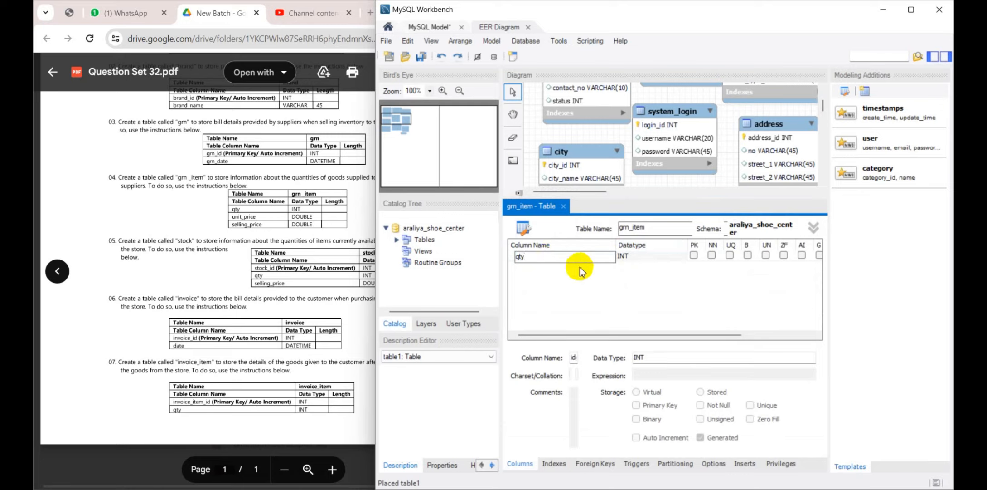
left_click(540, 275)
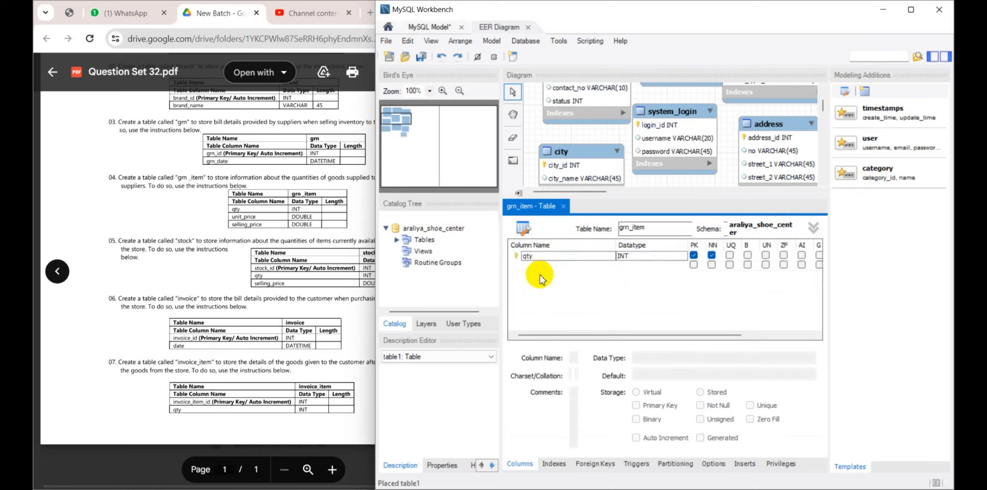
double_click(537, 265)
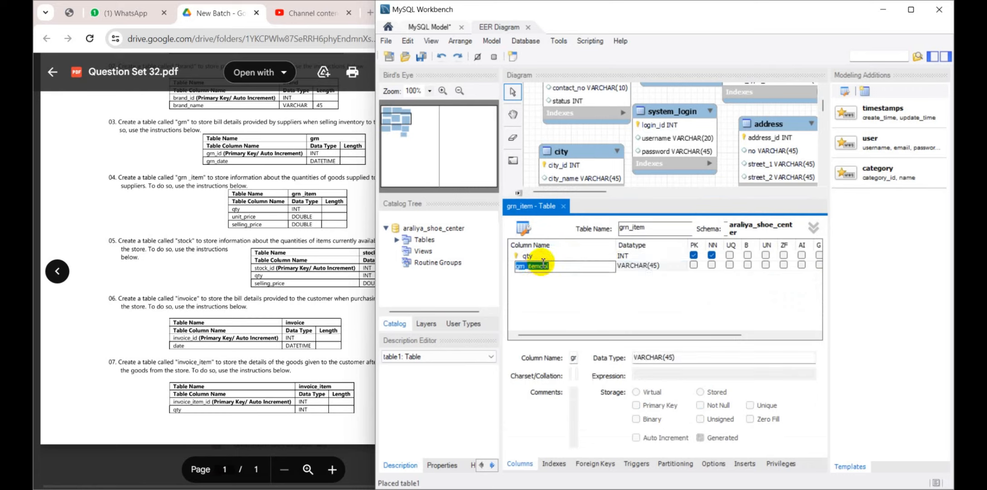
left_click(693, 255)
left_click(712, 255)
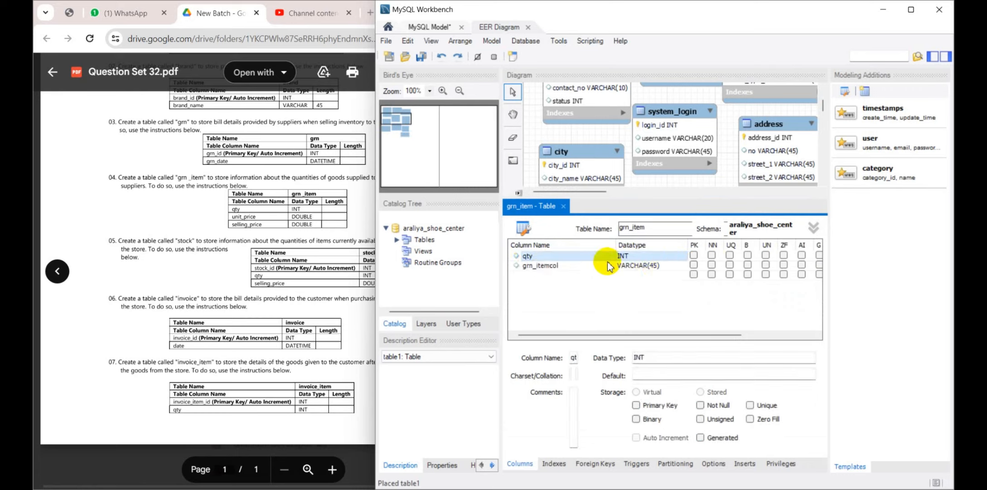
Name the second grn_item column unit_price and set its data type to DOUBLE
double_click(575, 266)
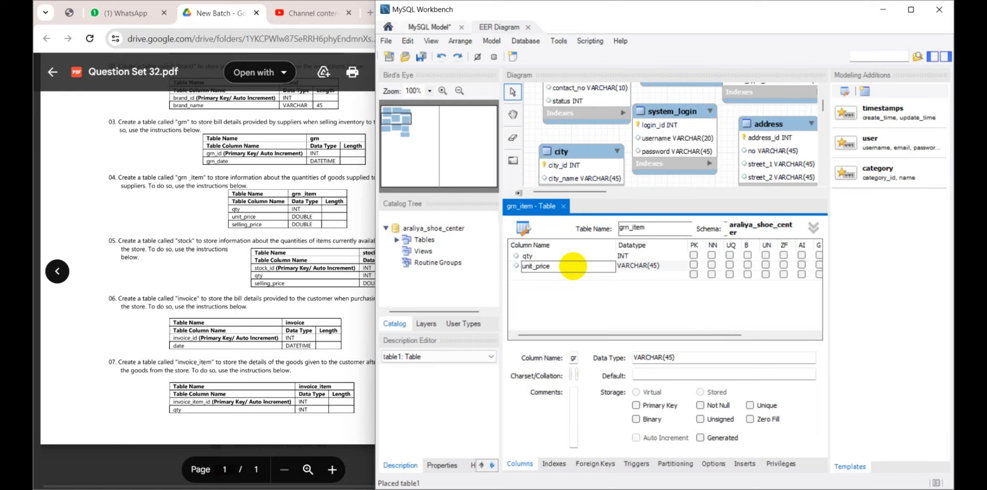
left_click(635, 267)
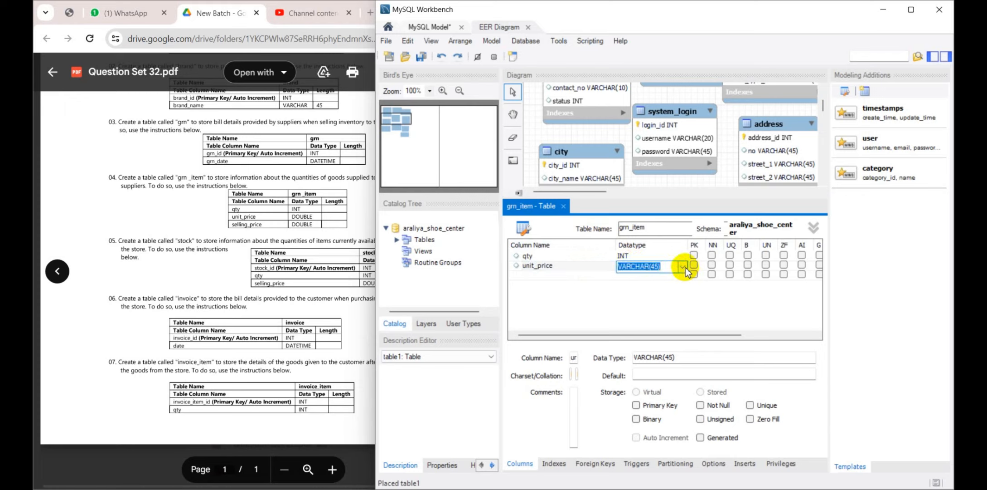
left_click(682, 267)
scroll(648, 136, "up", 1)
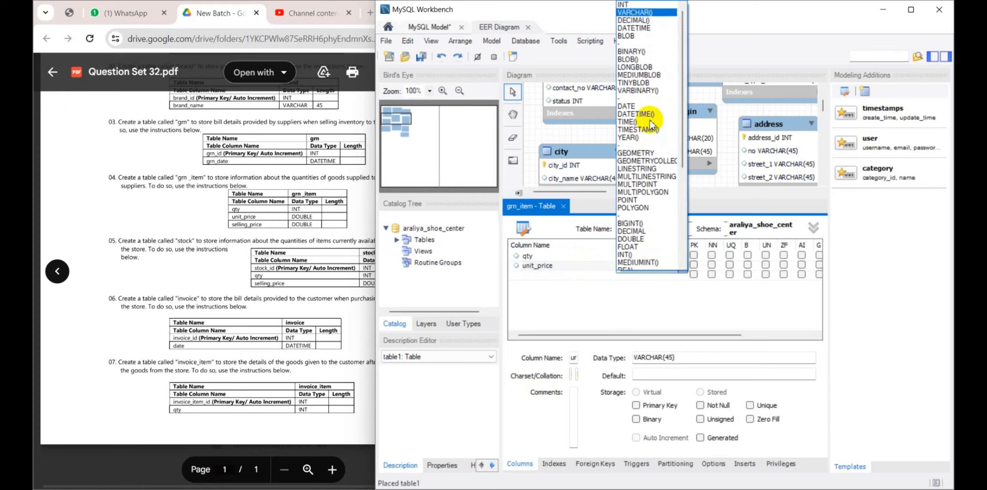
scroll(634, 256, "down", 4)
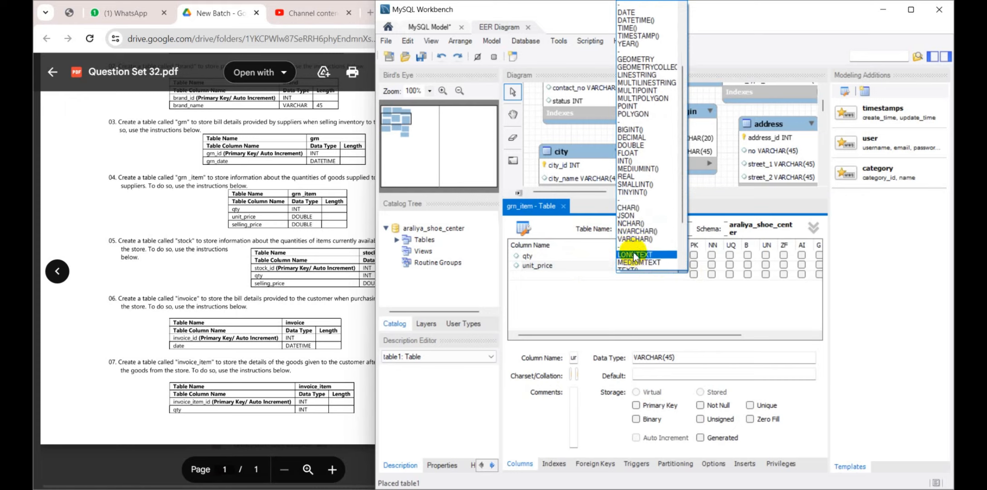
scroll(635, 254, "up", 1)
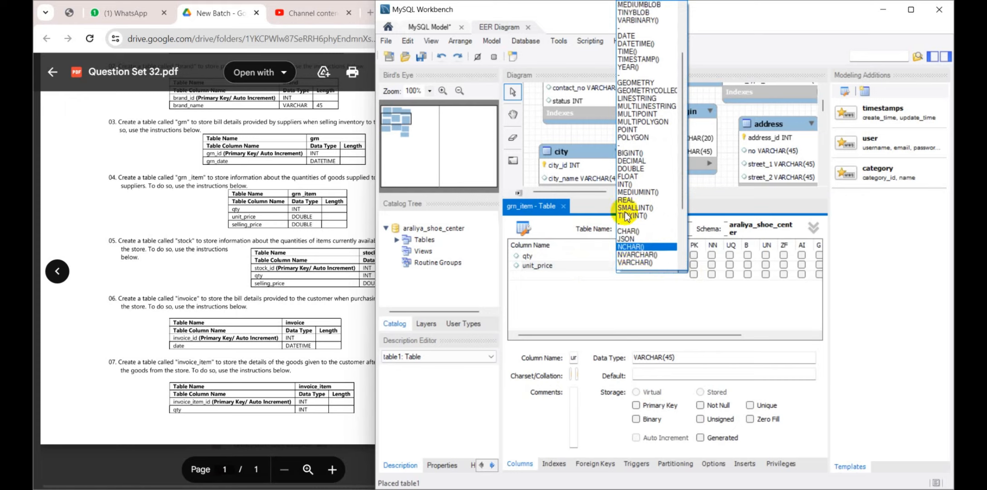
left_click(626, 170)
Add a selling_price column of type DOUBLE to grn_item and align the table beneath grn
left_click(561, 275)
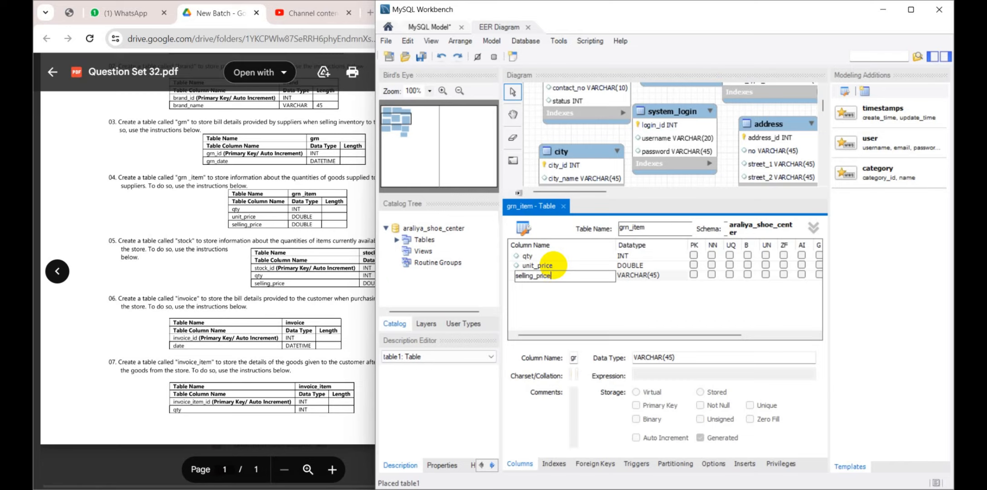
left_click(654, 275)
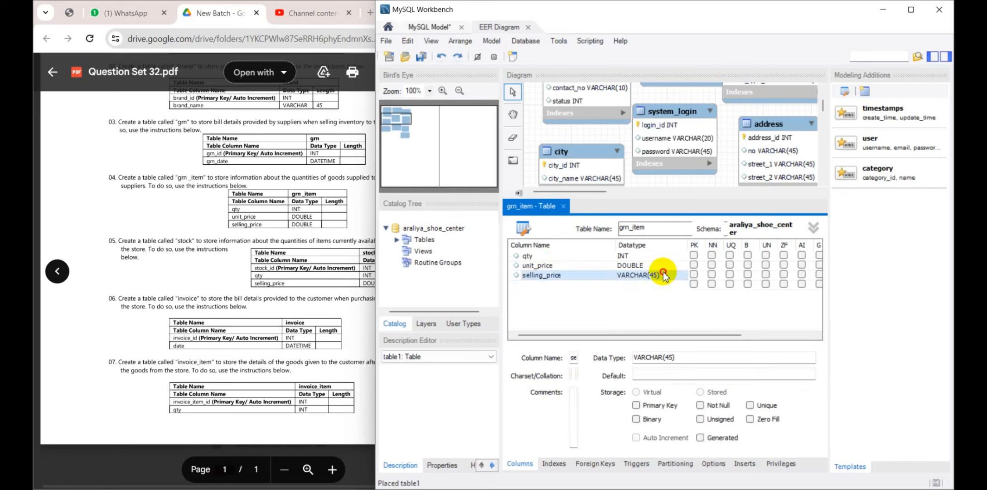
left_click(673, 275)
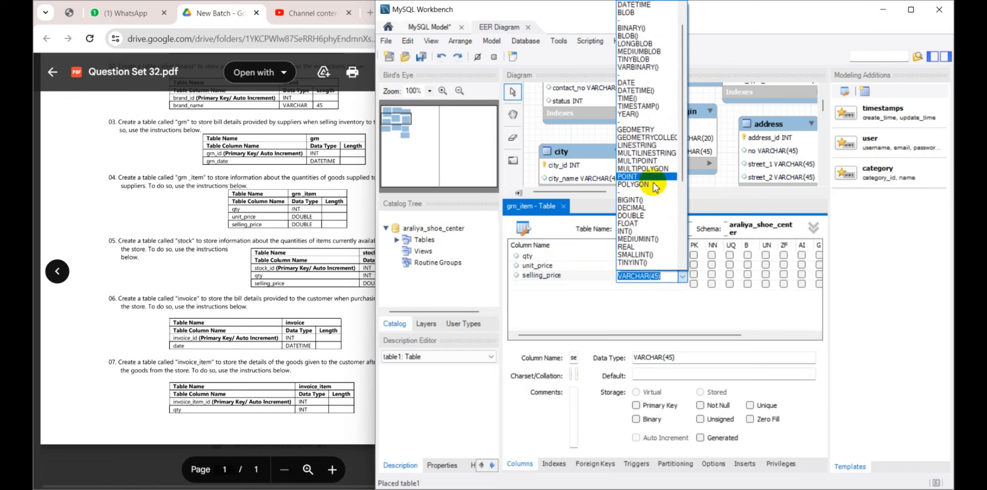
left_click(634, 215)
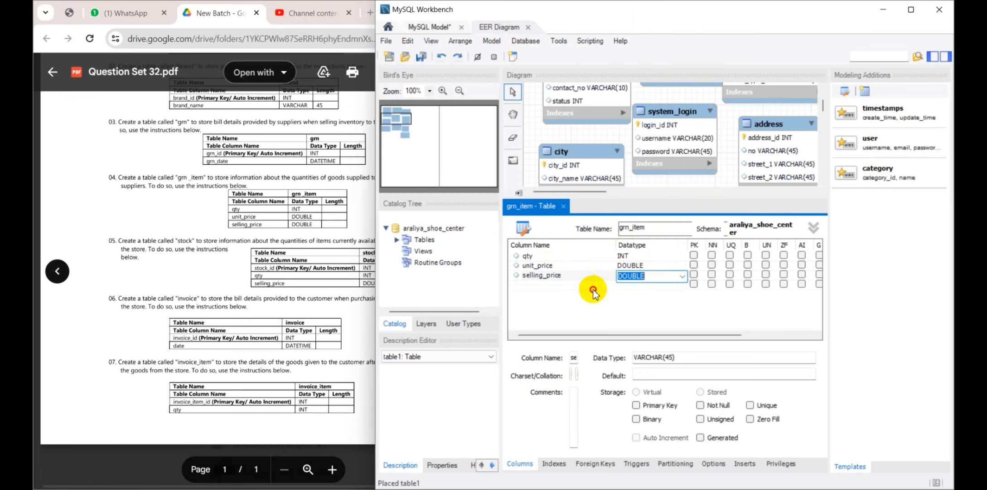
left_click(563, 207)
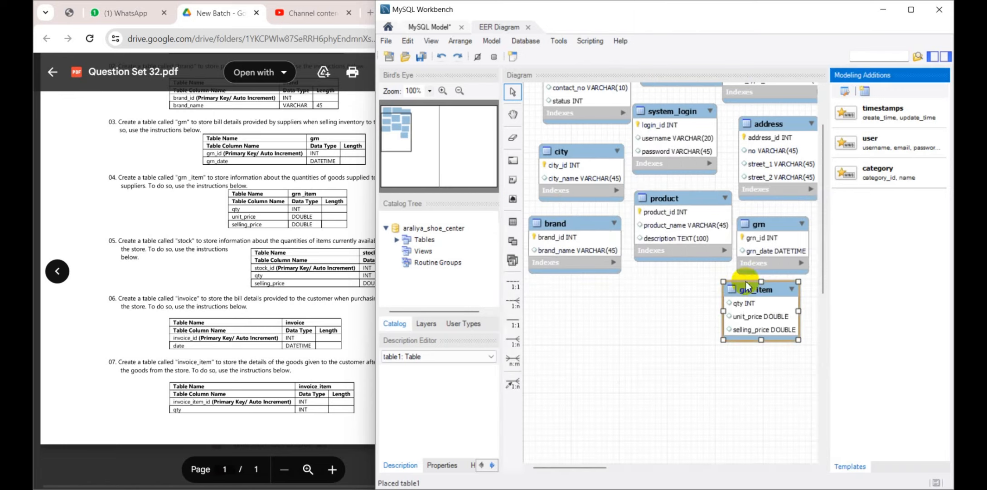
mouse_move(747, 286)
left_mouse_down()
mouse_move(763, 285)
mouse_move(762, 295)
left_mouse_up()
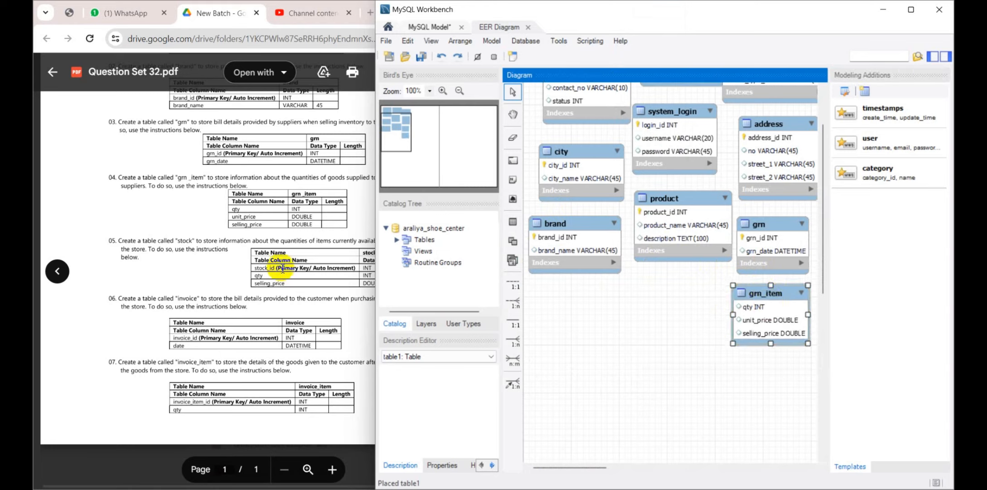
Consult the stock instructions in Question Set 32 and add a new table named stock below product
left_click(132, 257)
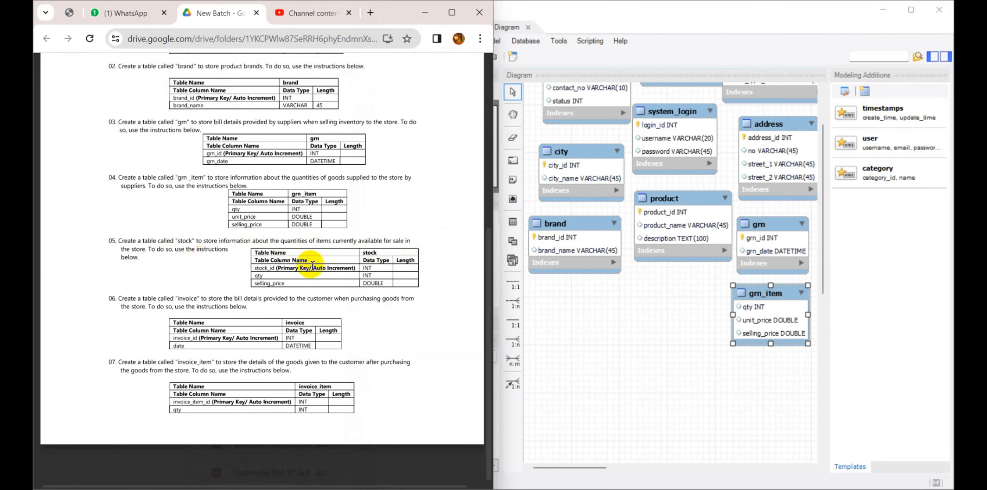
left_click(507, 231)
left_click(512, 221)
left_click(625, 346)
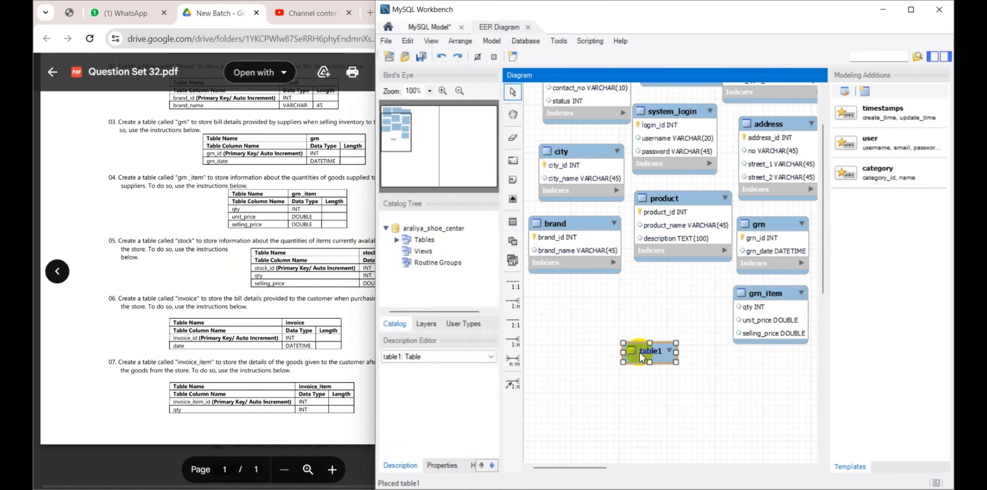
left_click_drag(632, 333, 634, 319)
double_click(634, 319)
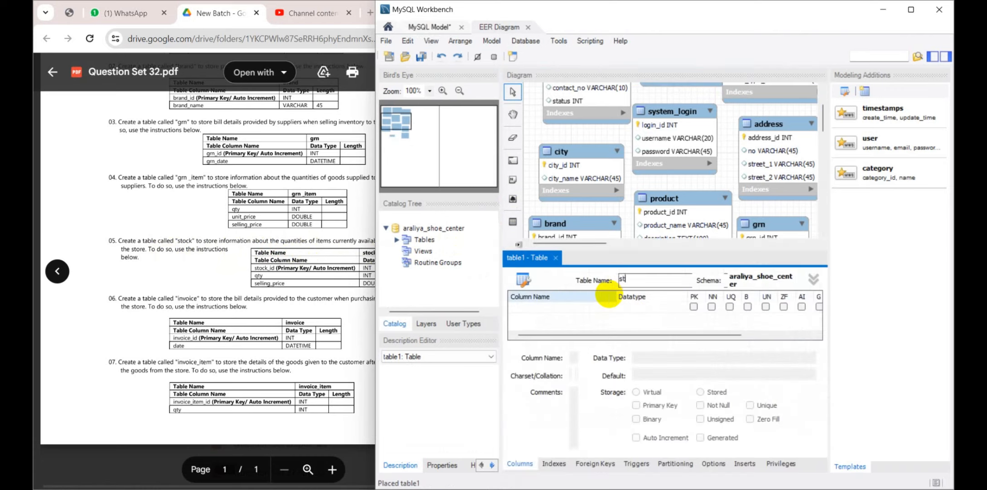
Add a stock_id INT column to the stock table as a not-null, auto-increment primary key
left_click(584, 308)
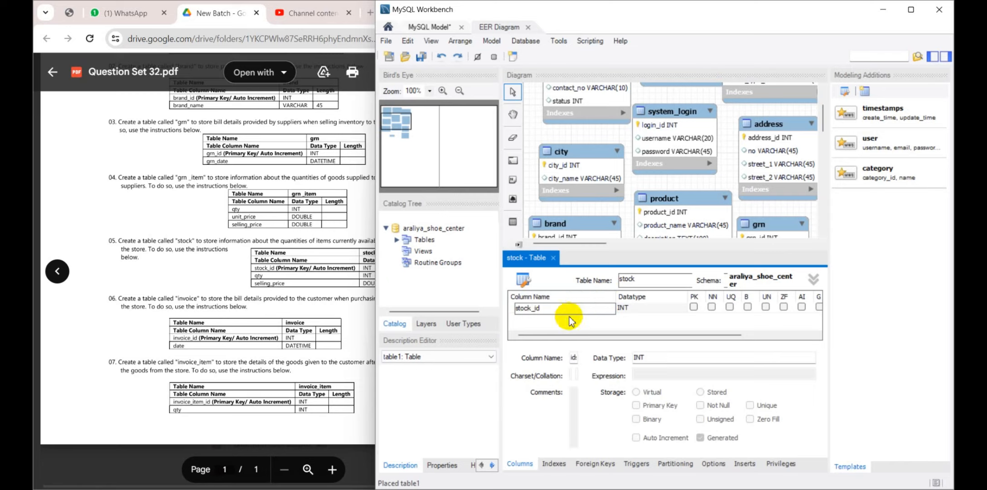
left_click(694, 307)
left_click(698, 306)
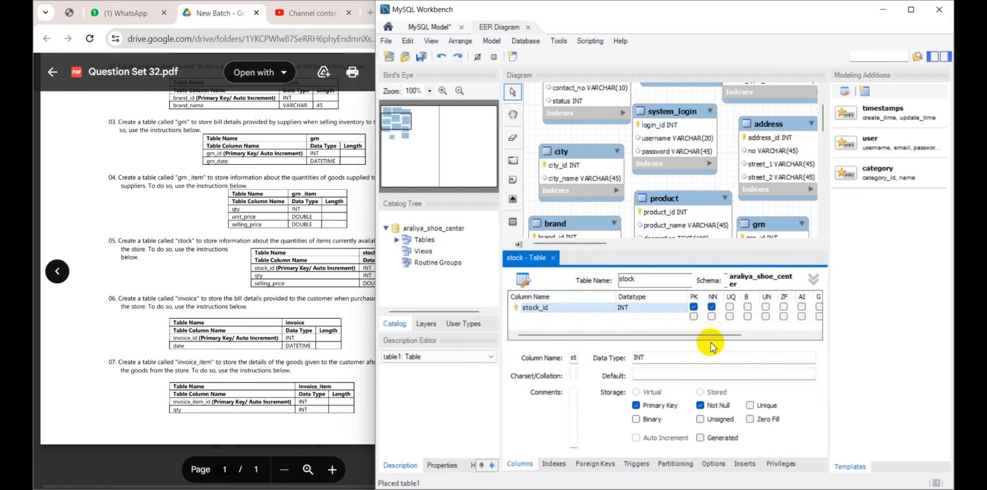
left_click_drag(709, 335, 472, 345)
left_click(725, 307)
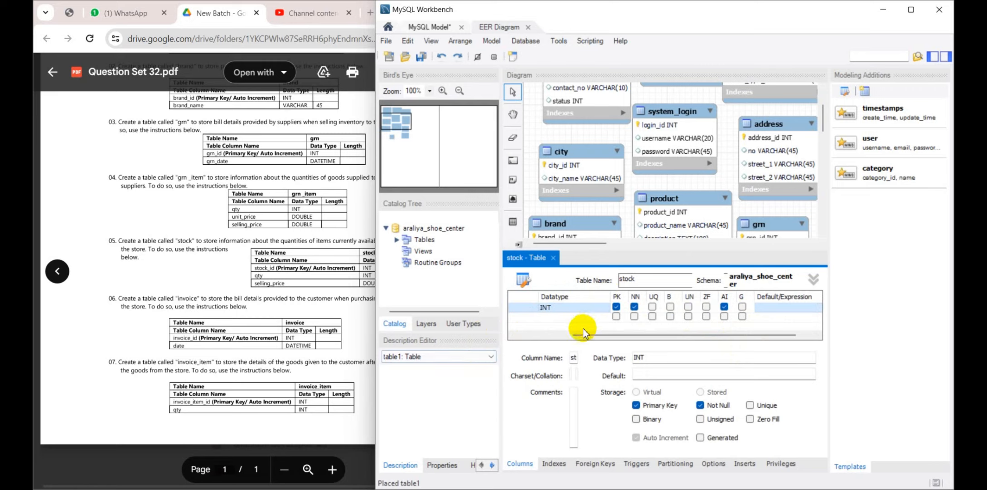
Add a second column named qty to the stock table and set its data type to INT
left_click_drag(573, 334, 502, 332)
double_click(519, 318)
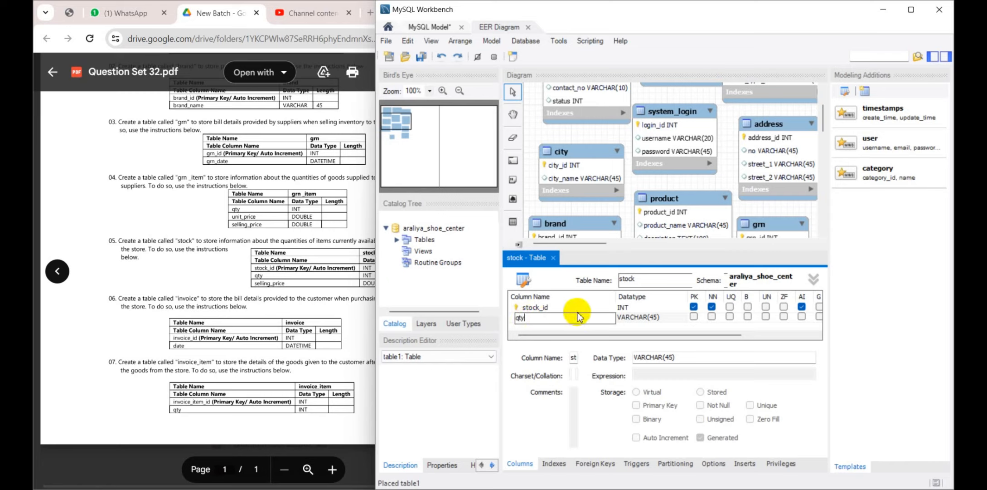
left_click(656, 317)
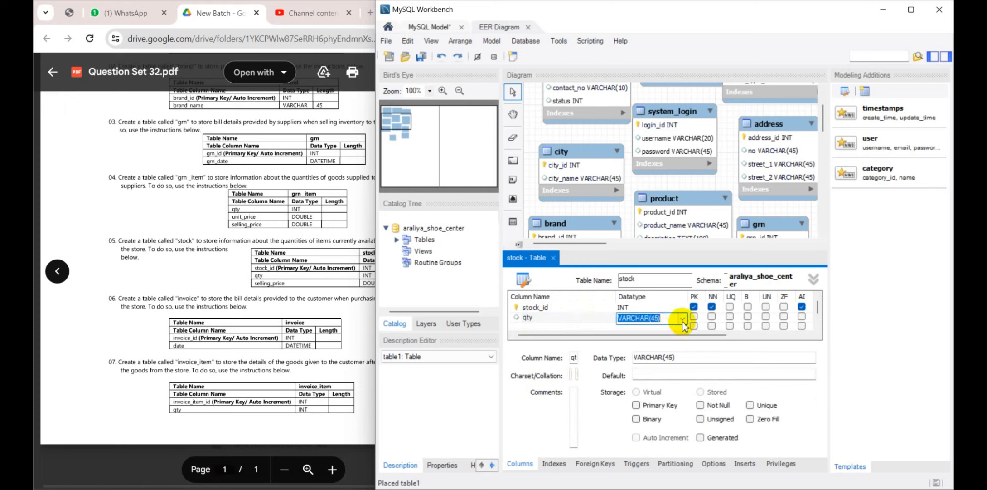
left_click(682, 318)
scroll(662, 61, "up", 1)
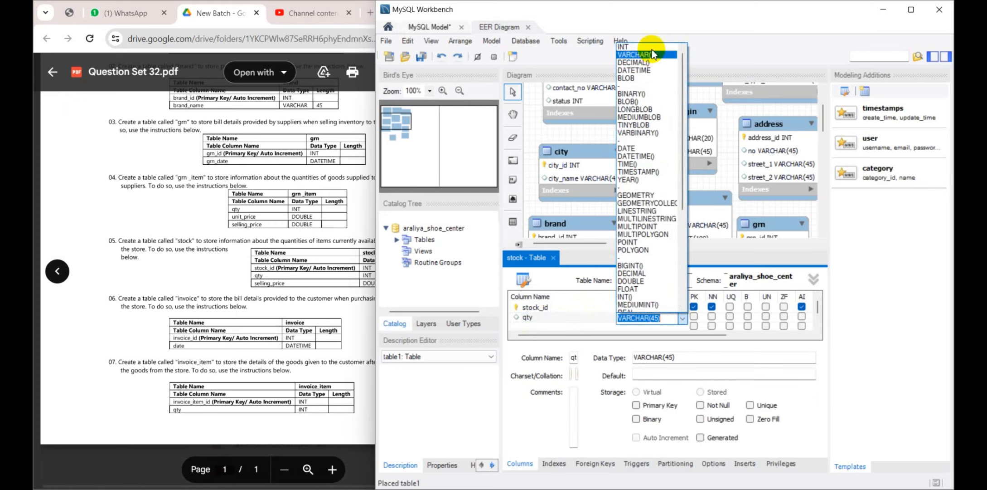
left_click(634, 47)
Add a selling_price column to the stock table, enlarge the table editor and set the column's data type to DOUBLE
left_click(529, 320)
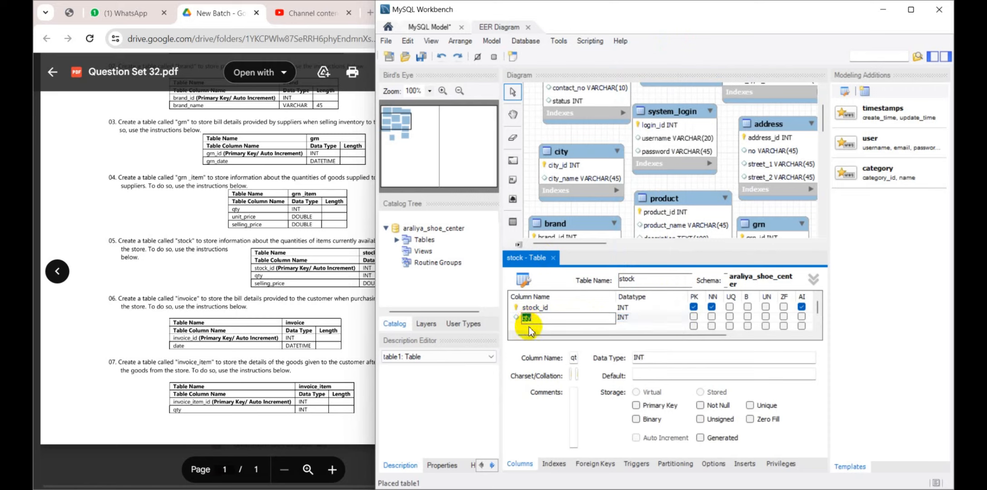
left_click(529, 326)
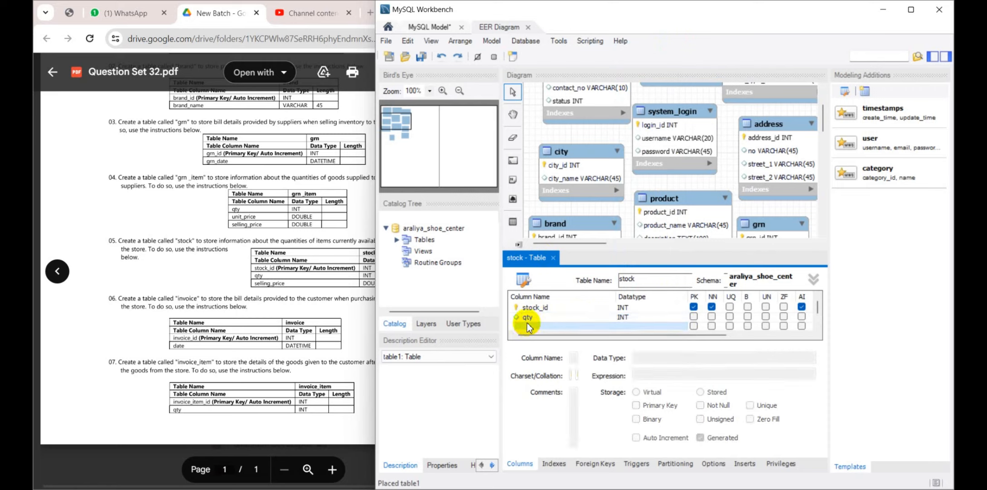
left_click(526, 325)
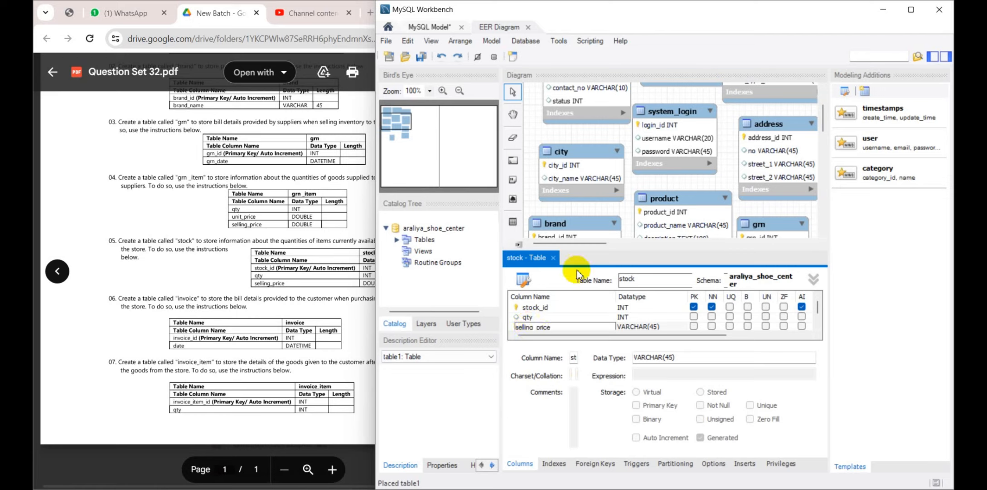
left_click_drag(578, 259, 570, 207)
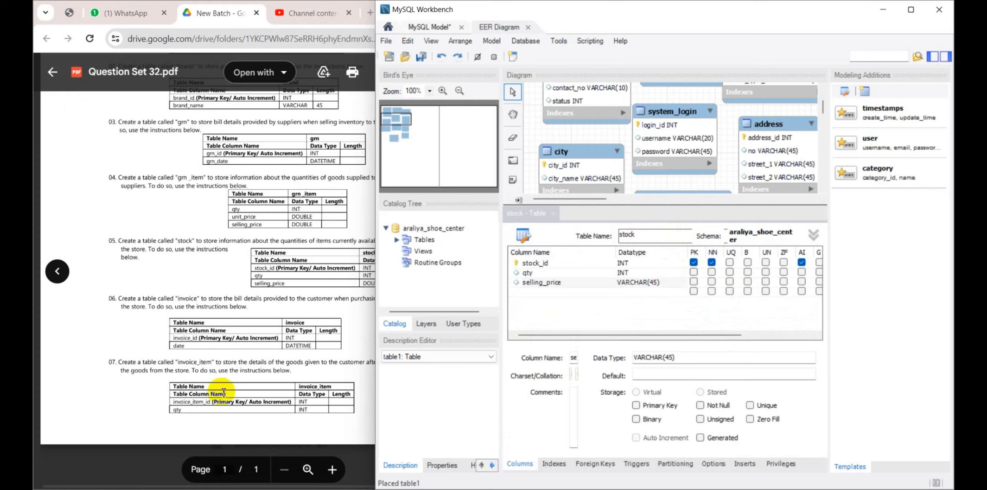
double_click(209, 354)
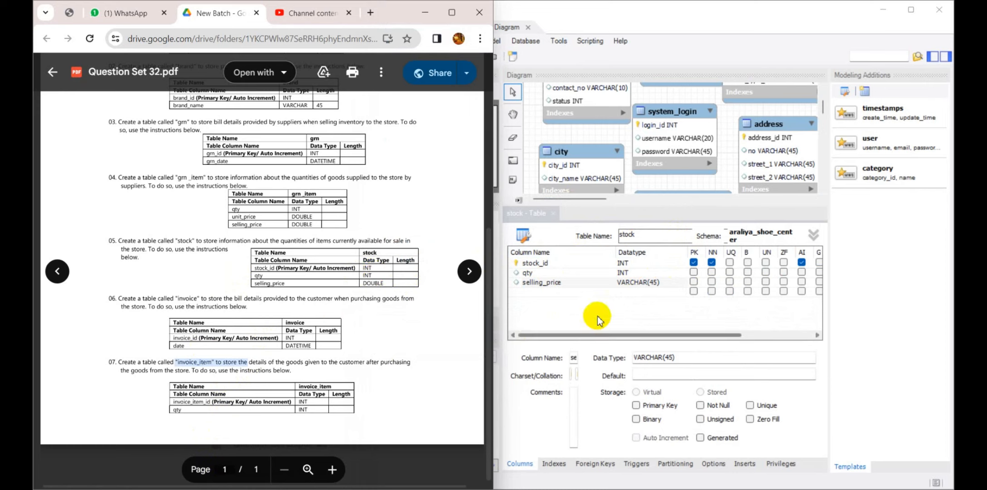
left_click(612, 307)
left_click(649, 282)
left_click(666, 282)
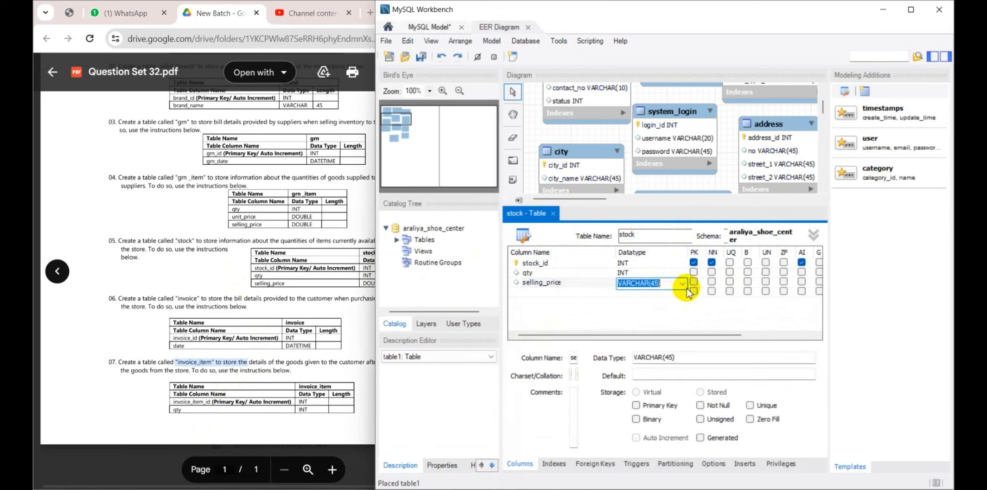
left_click(683, 283)
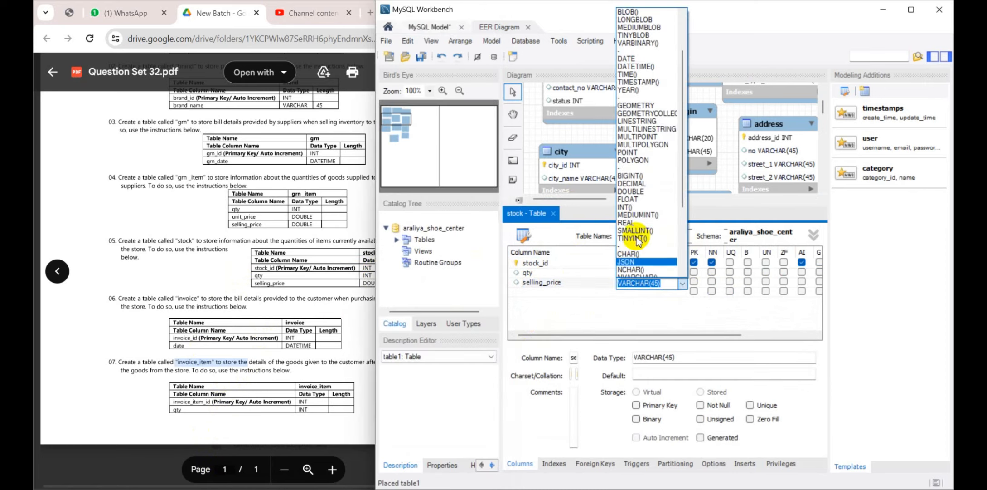
left_click(631, 191)
left_click(519, 292)
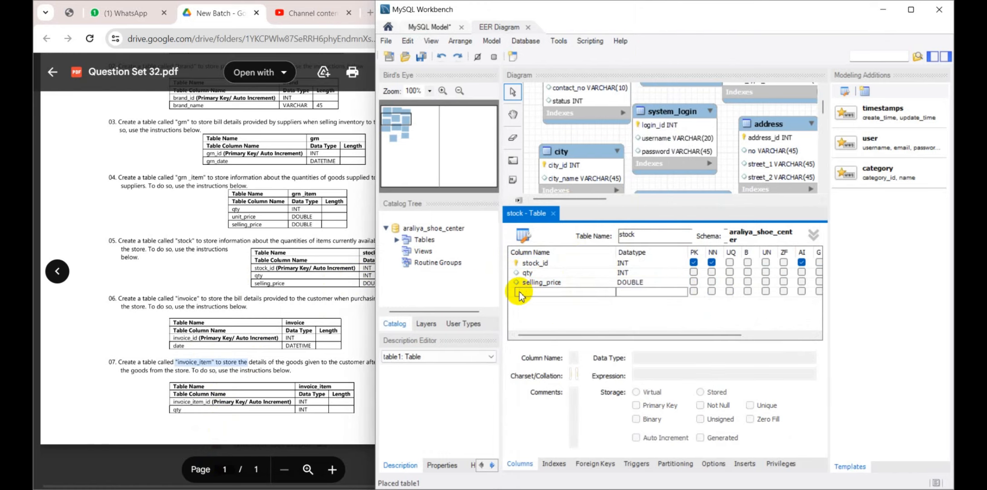
Close the stock table editor and move the stock table directly beneath product, beside grn_item
left_click(354, 284)
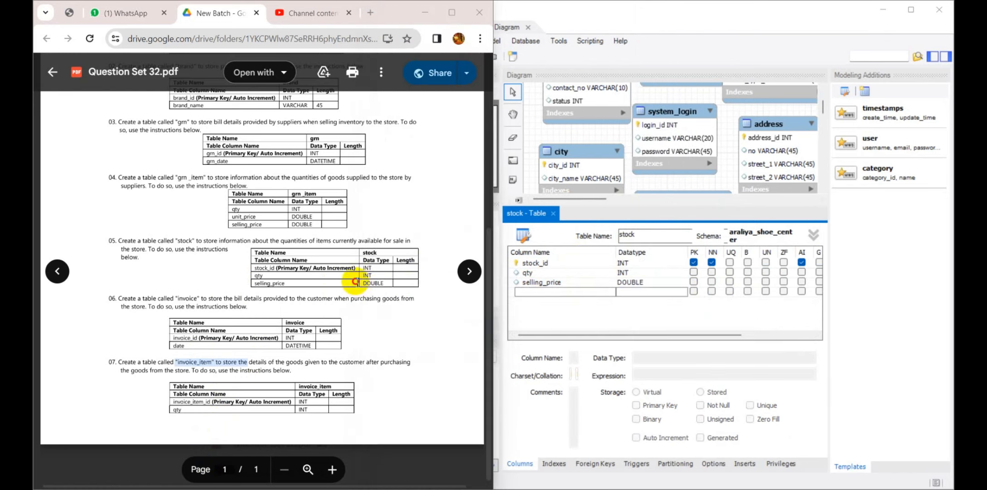
left_click(556, 215)
left_click(556, 214)
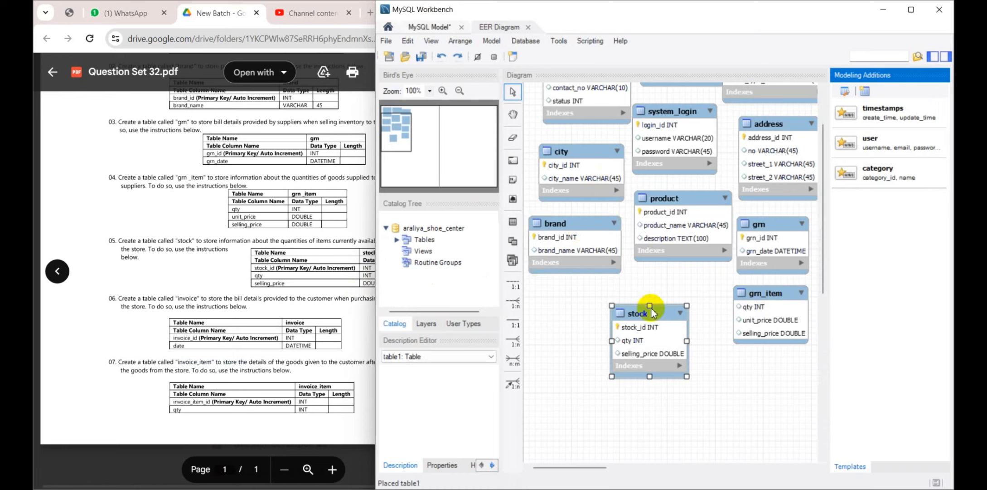
left_click_drag(651, 312, 677, 286)
Consult the invoice instructions in Question Set 32 and add a new table named invoice below brand
left_click(272, 320)
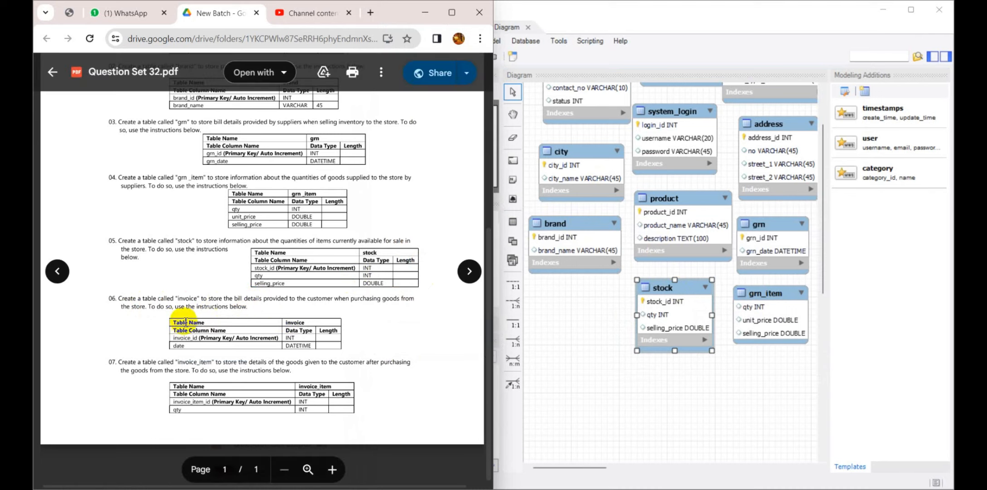
left_click(510, 221)
left_click(564, 313)
left_click(547, 309)
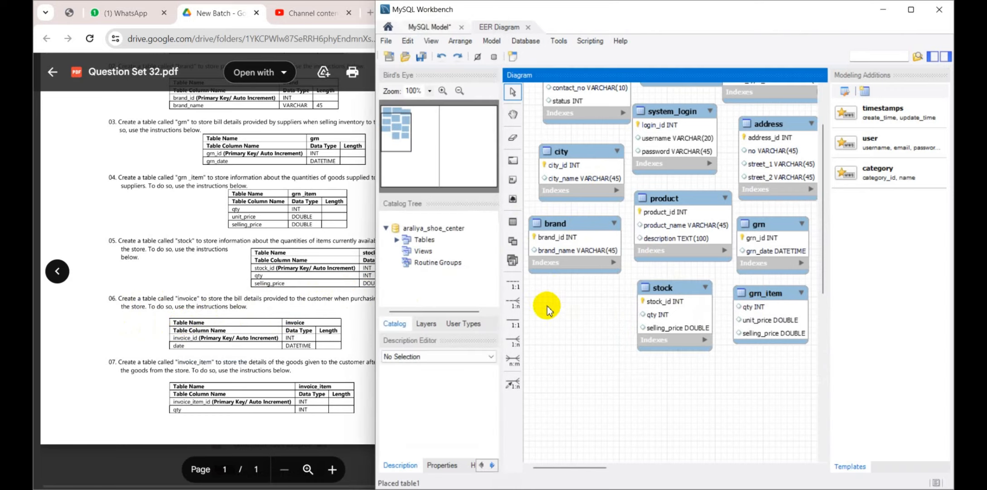
left_click(513, 221)
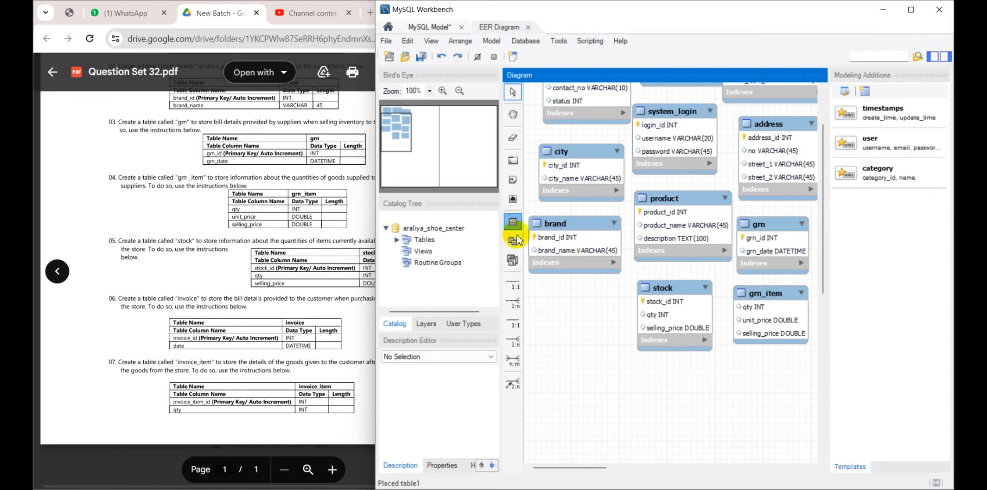
left_click(542, 295)
double_click(562, 303)
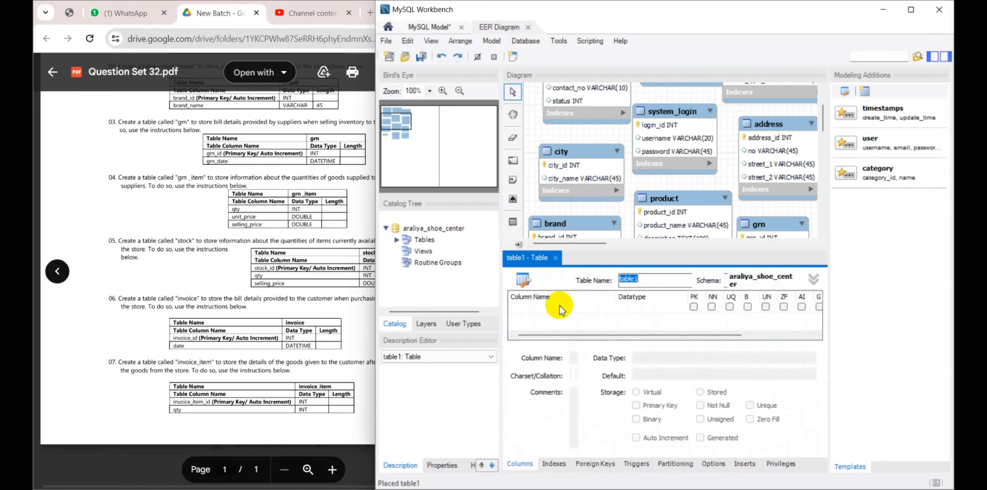
key("BackSpace")
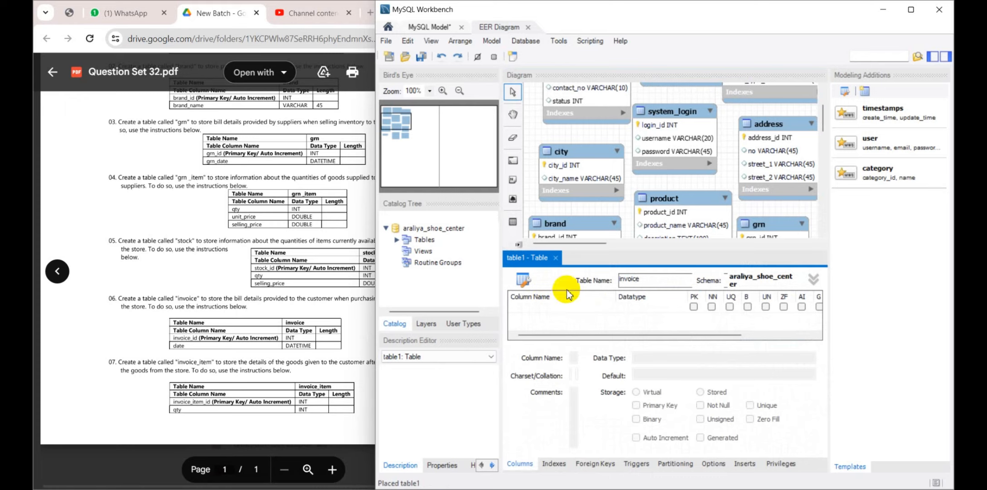
Add an invoice_id INT column to the invoice table as a not-null, auto-increment primary key
left_click_drag(577, 248, 574, 182)
double_click(557, 240)
type("invoice_id")
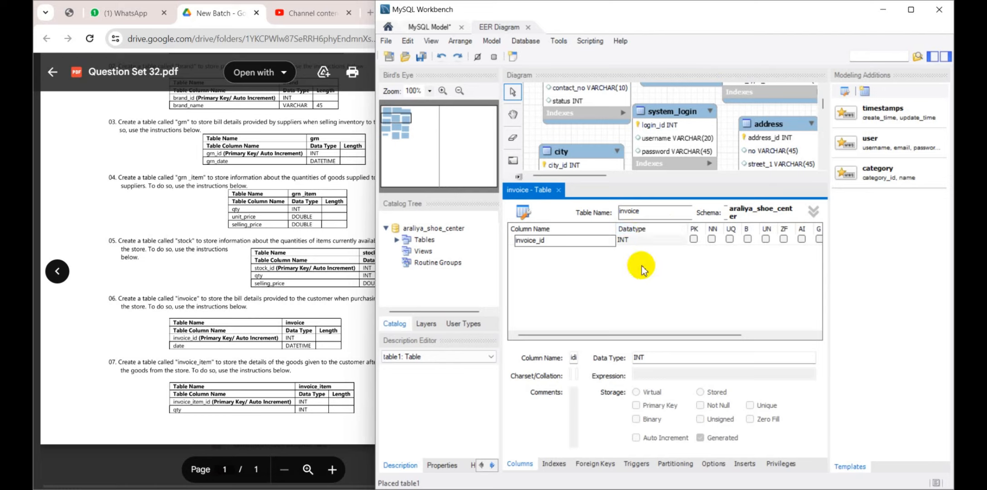
left_click(694, 239)
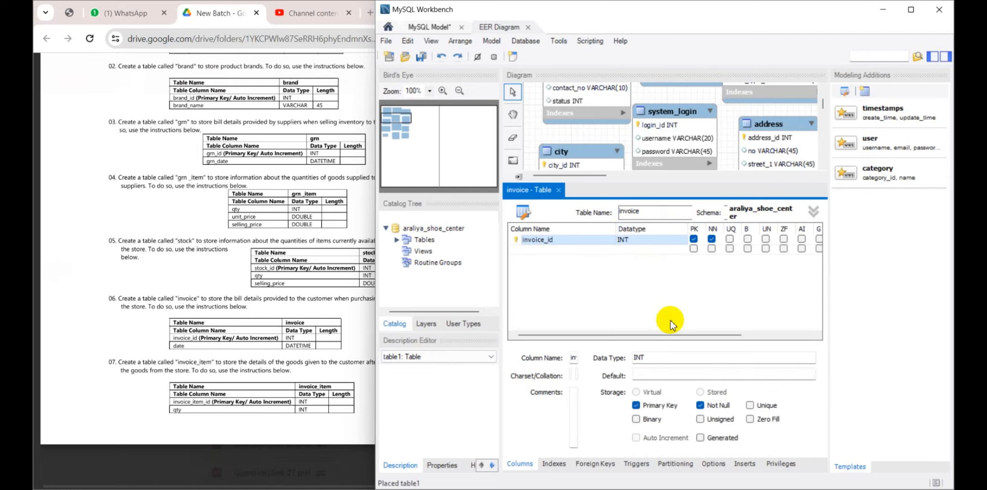
left_click_drag(661, 334, 733, 335)
left_click(721, 239)
Add a date column of type DATETIME to the invoice table and move the table closer beneath brand, beside stock
left_click_drag(710, 336, 639, 335)
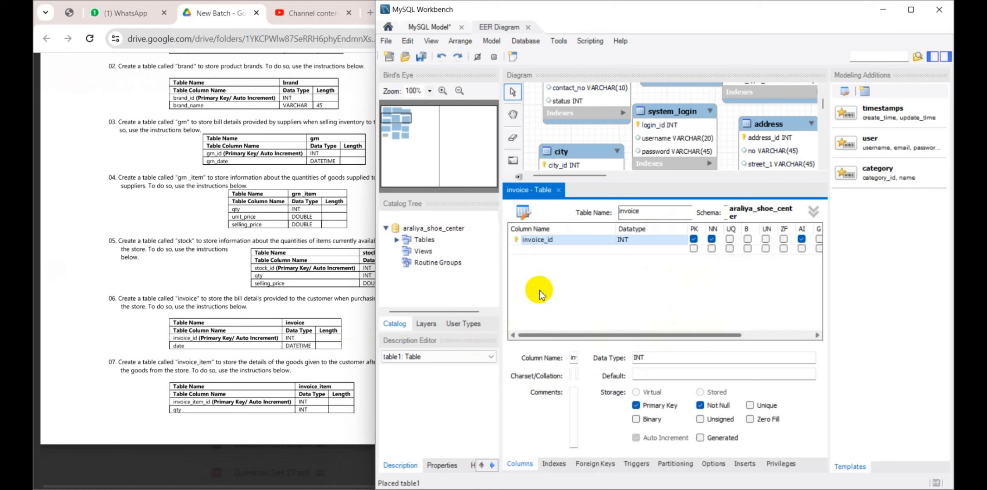
double_click(555, 249)
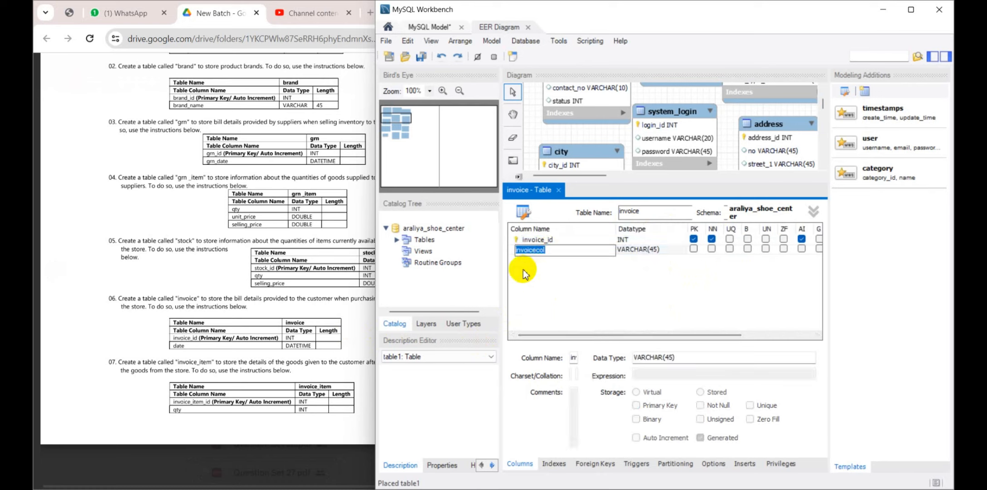
type("date")
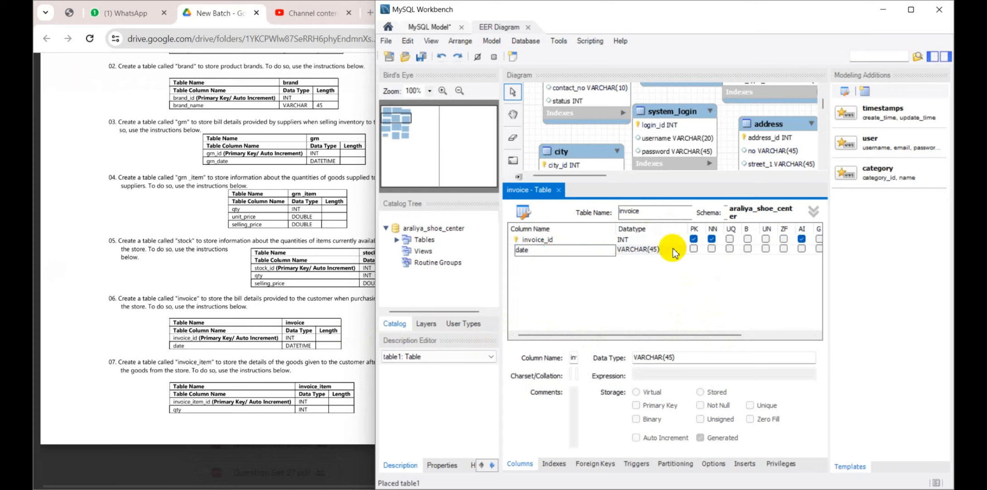
left_click(654, 249)
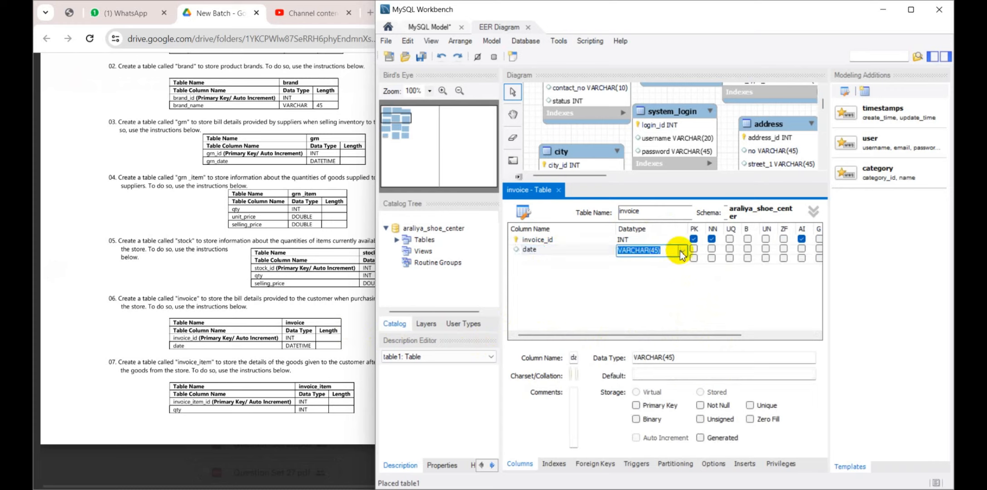
left_click(681, 254)
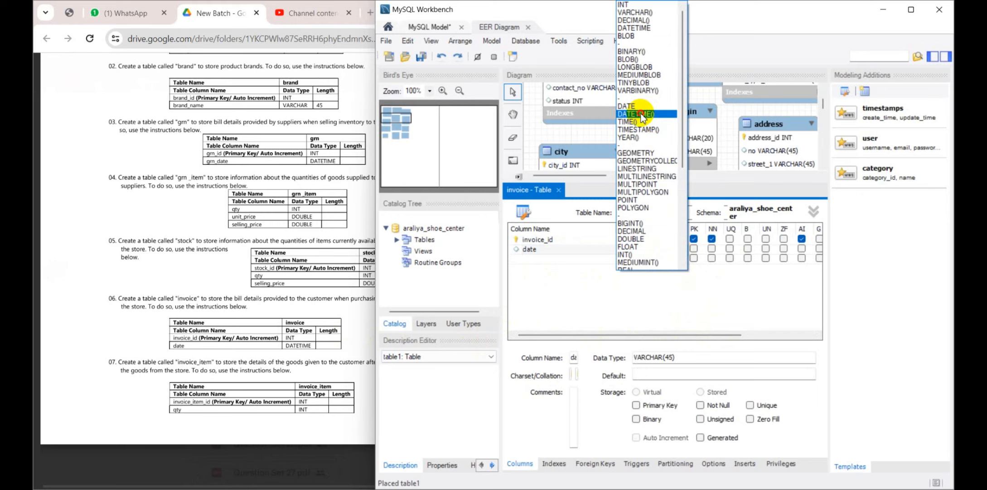
left_click(635, 113)
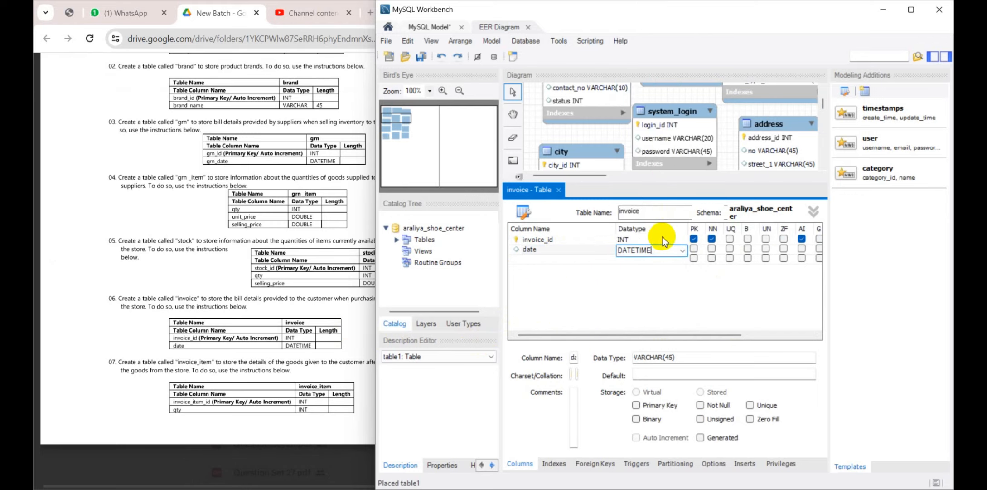
left_click(559, 190)
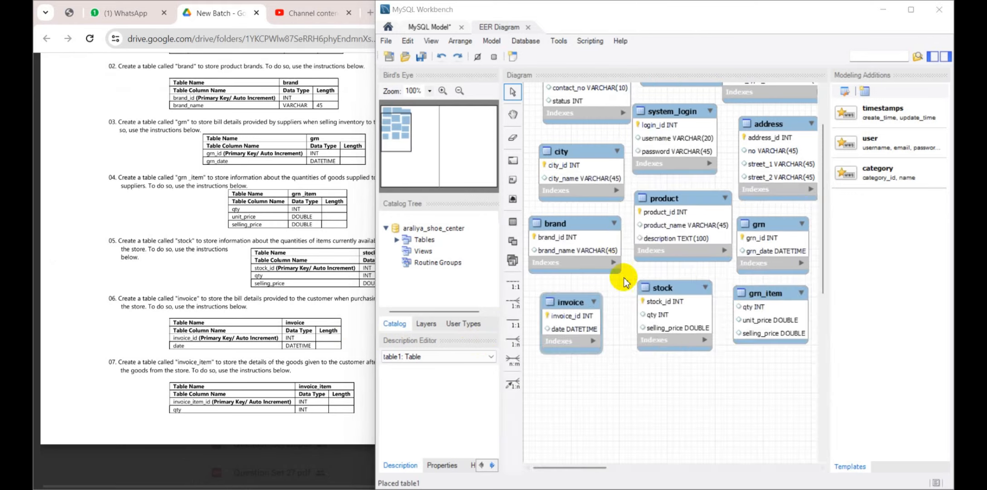
left_click_drag(572, 304, 579, 288)
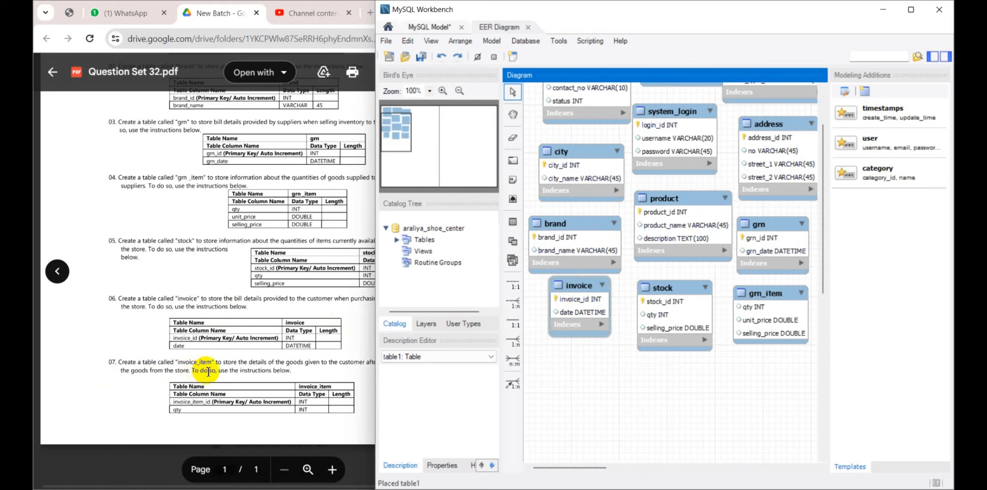
Consult the invoice_item instructions in Question Set 32 and add a new table named invoice_item below invoice and stock
left_click(232, 376)
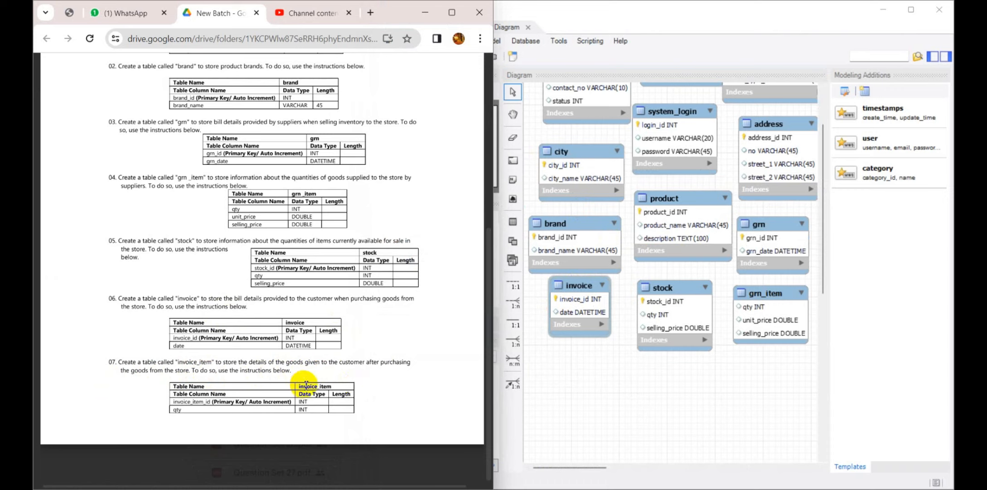
left_click(514, 223)
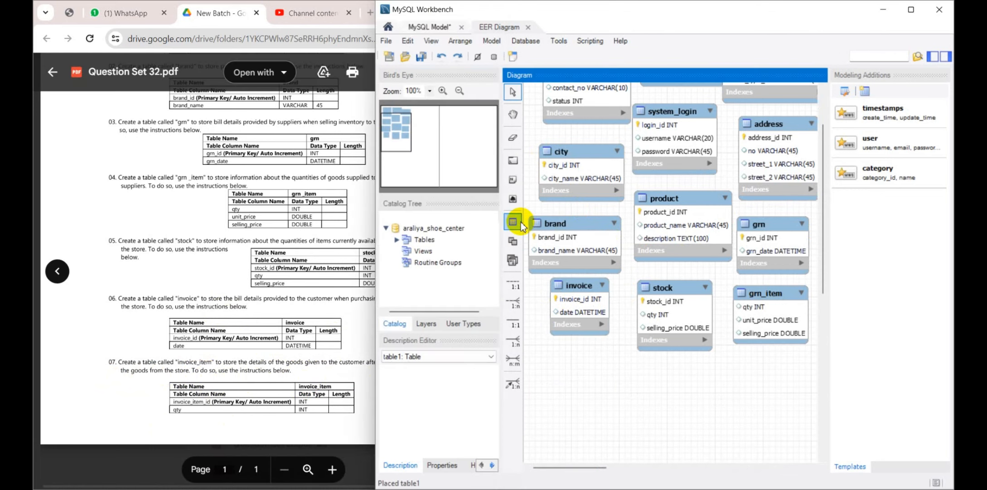
left_click(607, 365)
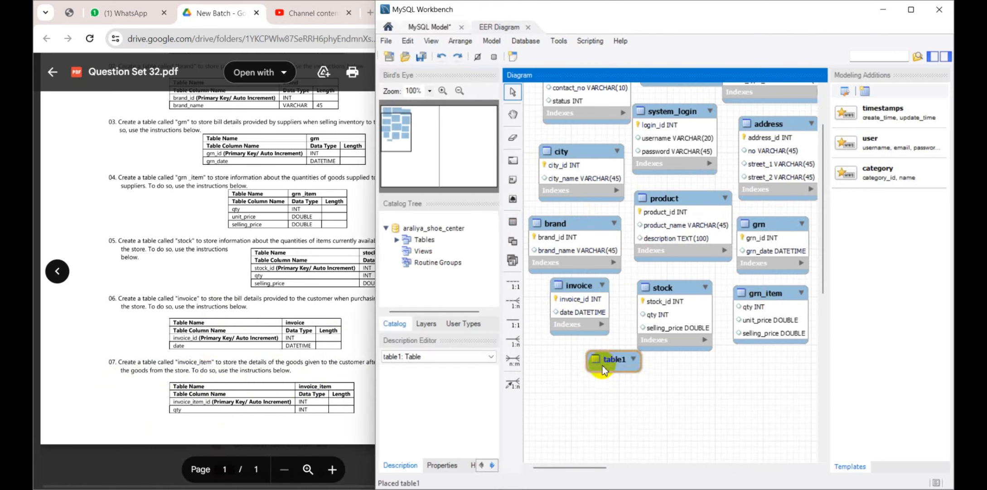
double_click(603, 366)
type("invoice_item")
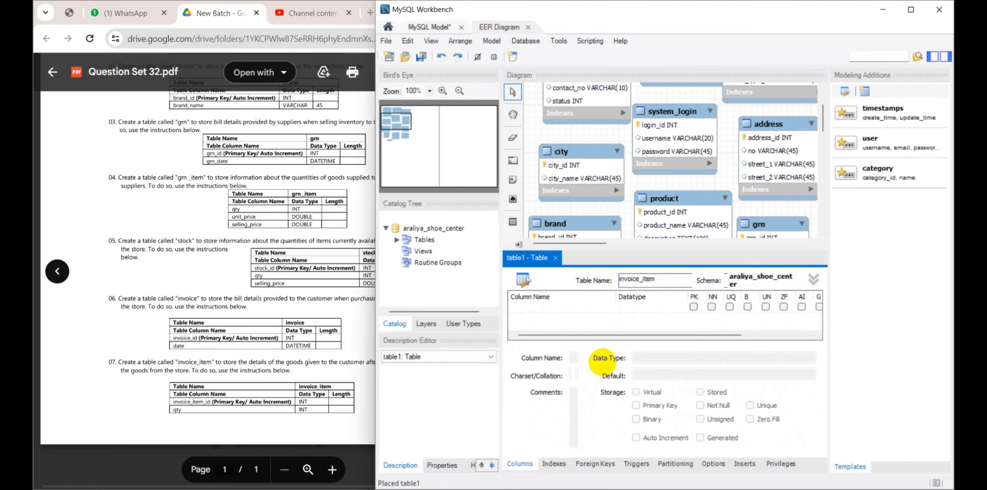
Add an invoice_item_id INT column to the invoice_item table as a not-null, auto-increment primary key
double_click(562, 303)
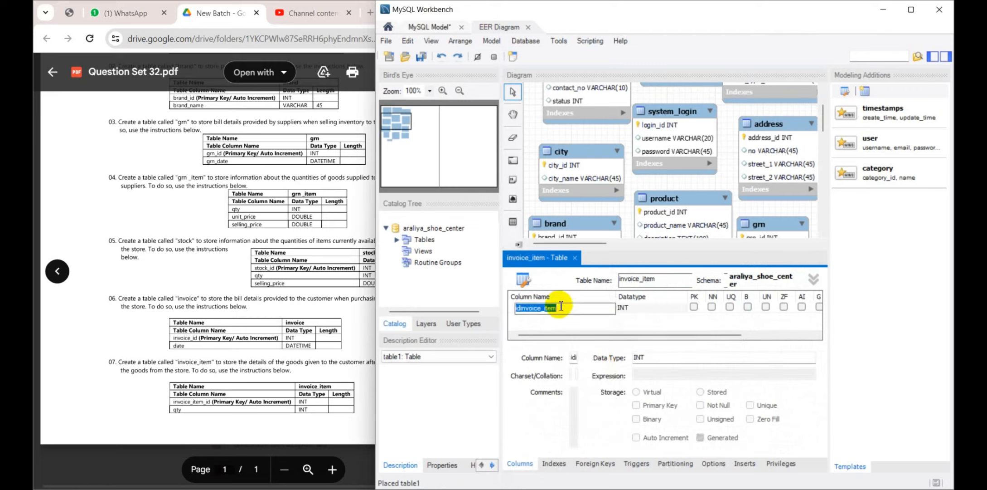
key("BackSpace")
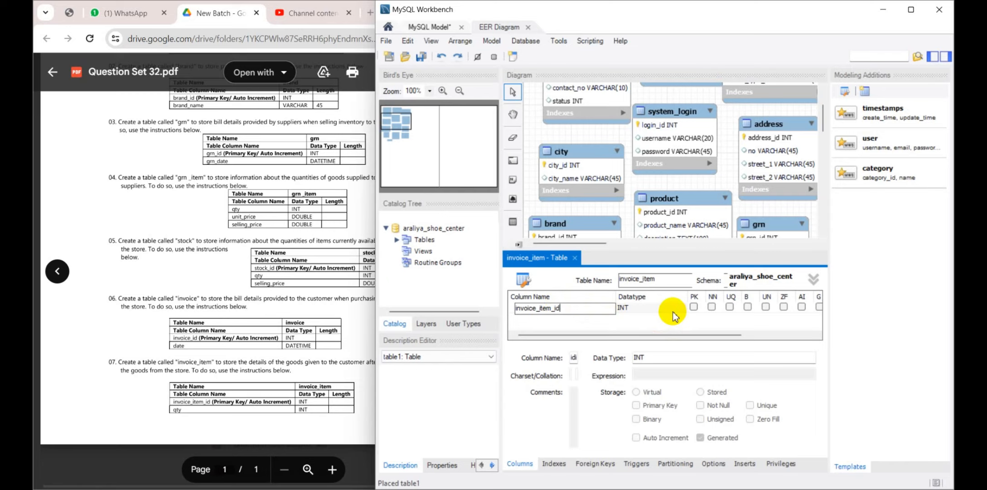
left_click(694, 307)
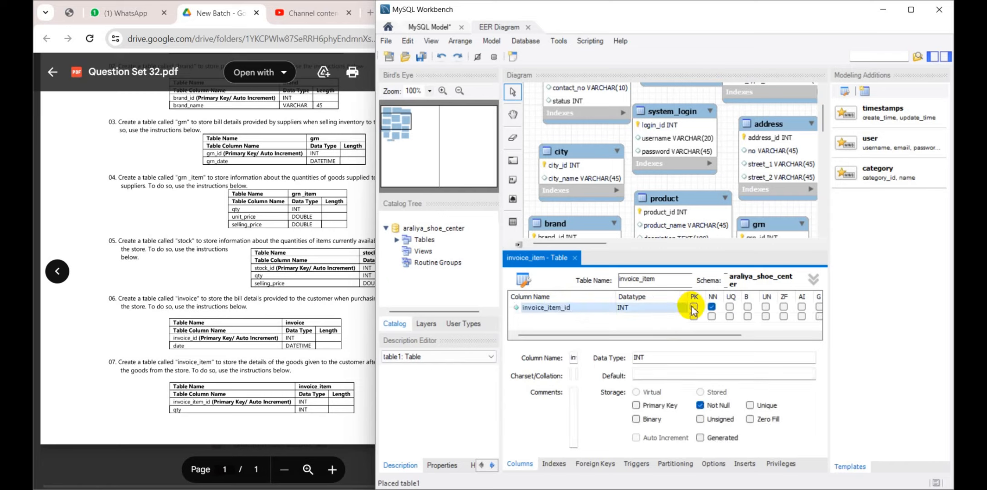
left_click_drag(710, 335, 754, 335)
left_click(740, 306)
Add a qty column of type INT to the invoice_item table and reposition the table beneath invoice
double_click(527, 316)
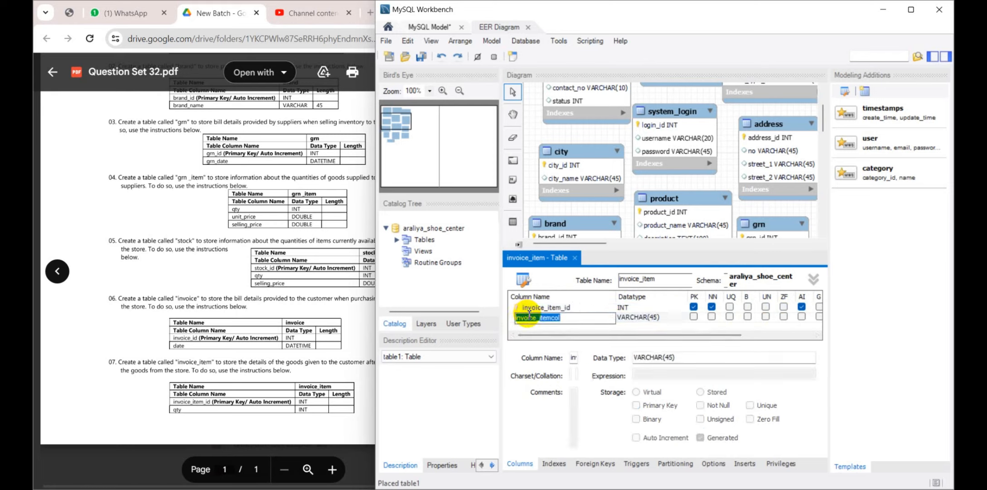
type("qty")
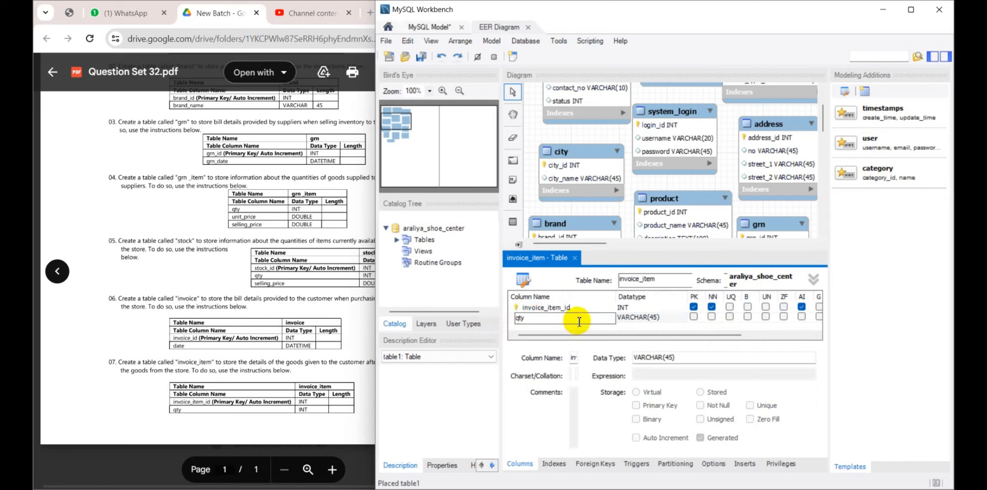
left_click(637, 317)
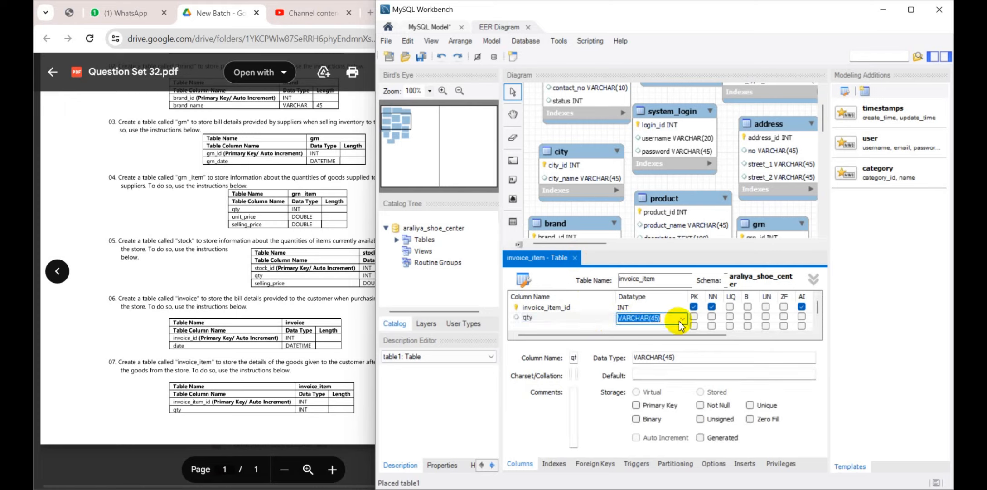
left_click(682, 317)
left_click(637, 48)
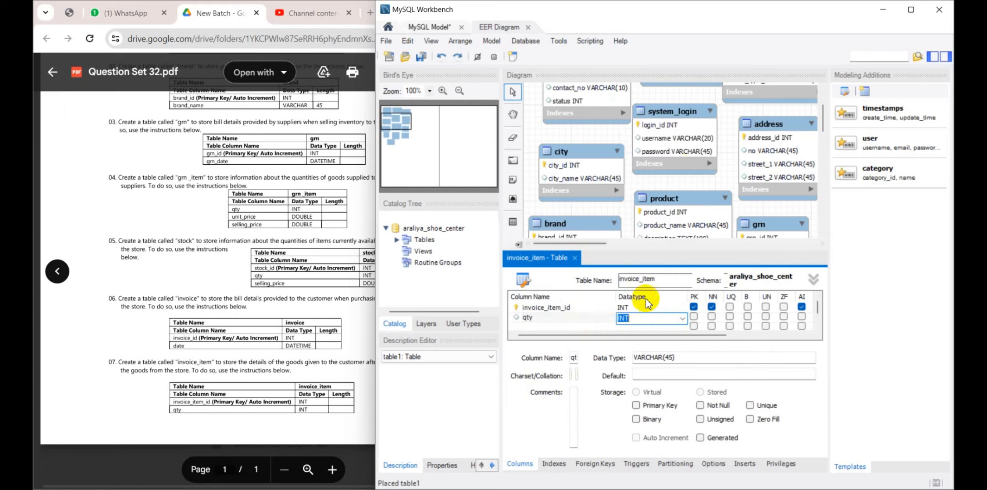
left_click(640, 308)
left_click(573, 258)
left_click_drag(621, 359, 604, 372)
Review the Question Set 32 document from its beginning, examining the product table's column specification against the diagram
left_click(320, 359)
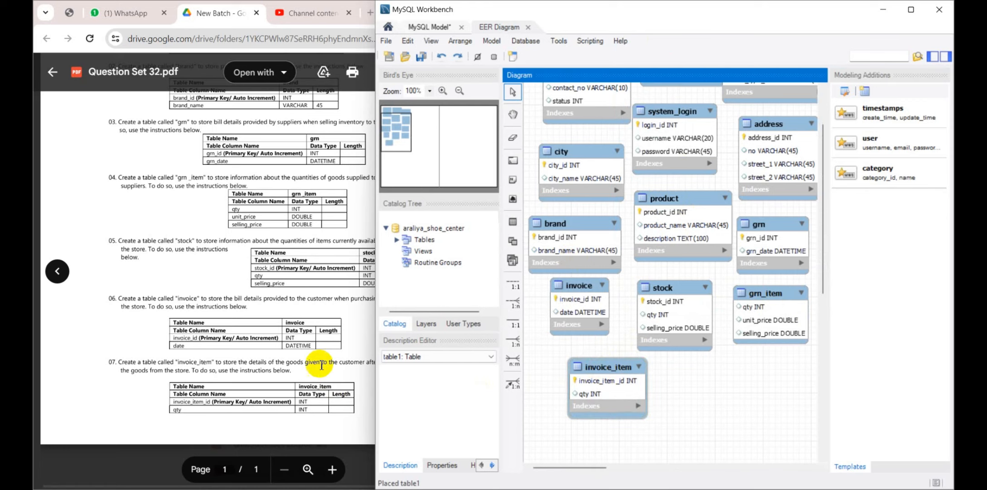
scroll(309, 308, "up", 5)
scroll(309, 308, "down", 5)
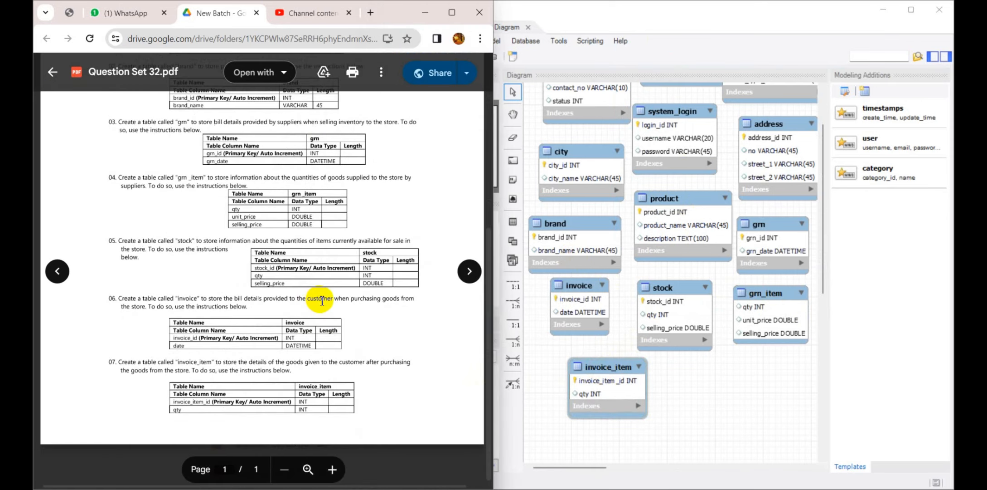
scroll(321, 302, "up", 5)
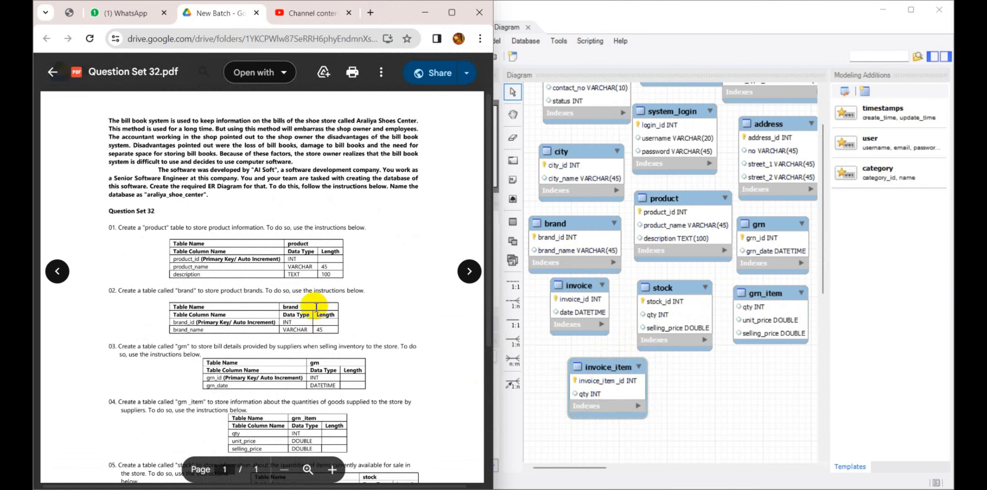
left_click_drag(176, 235, 190, 249)
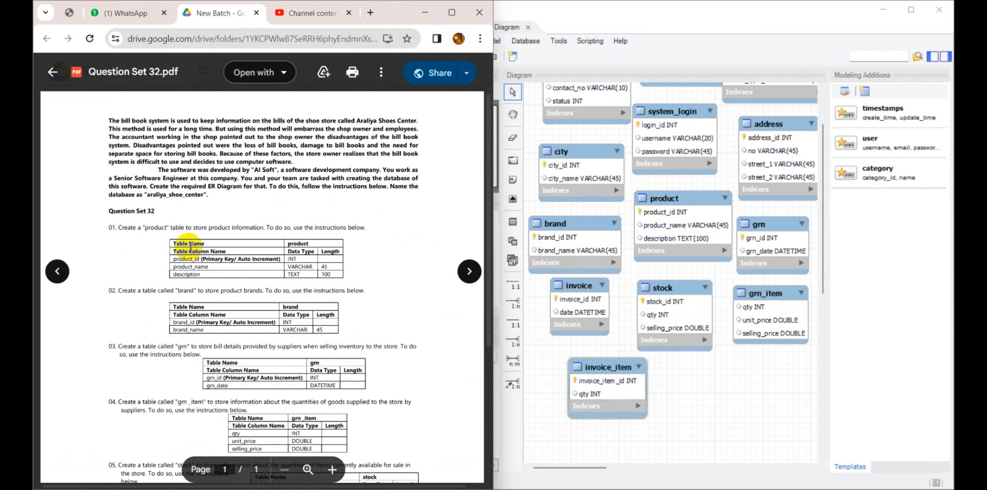
left_click(190, 249)
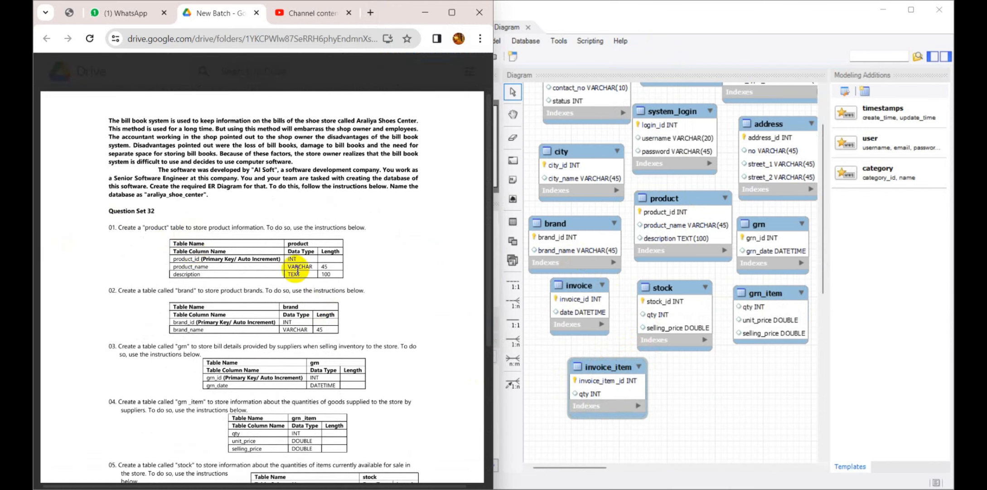